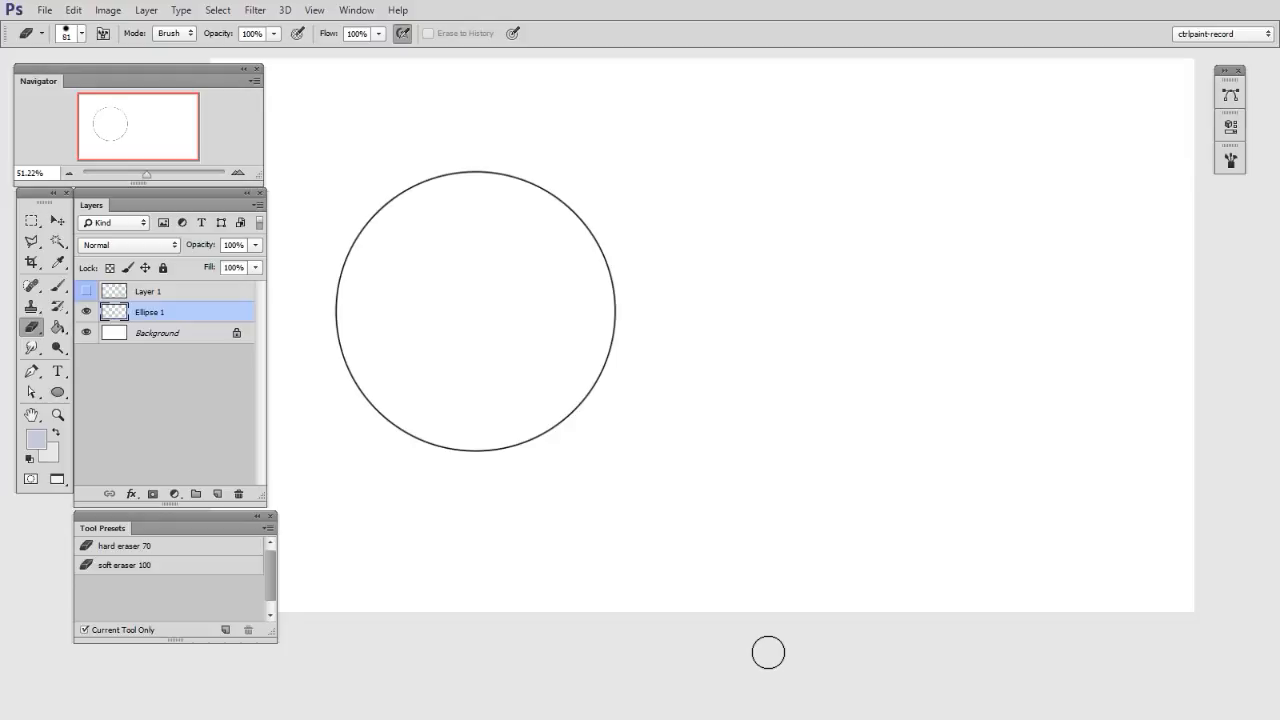
Try scaling the Ellipse 1 circle proportionally to about 119% with Free Transform, and undo the scaling
{"action": "left_click", "coordinate": [56, 221]}
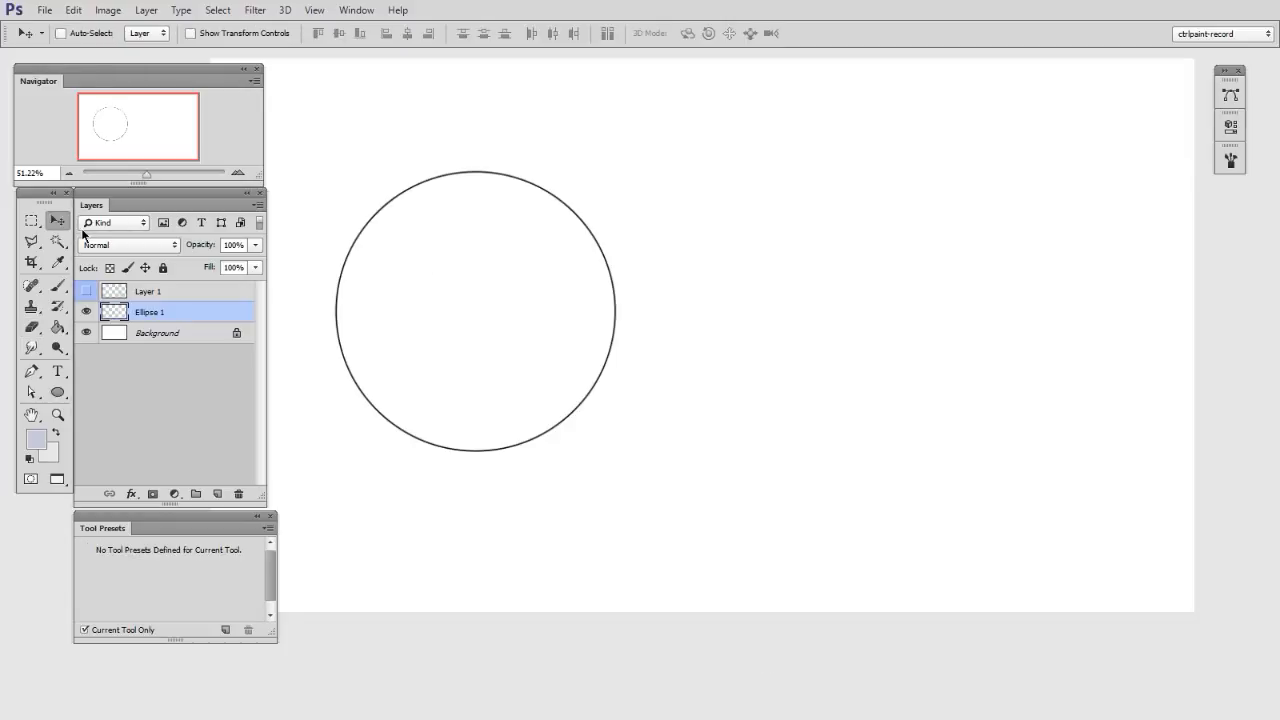
{"action": "key", "text": "ctrl+t"}
{"action": "left_click_drag", "start_coordinate": [617, 163], "coordinate": [686, 286]}
{"action": "key", "text": "Escape"}
{"action": "key", "text": "ctrl+t"}
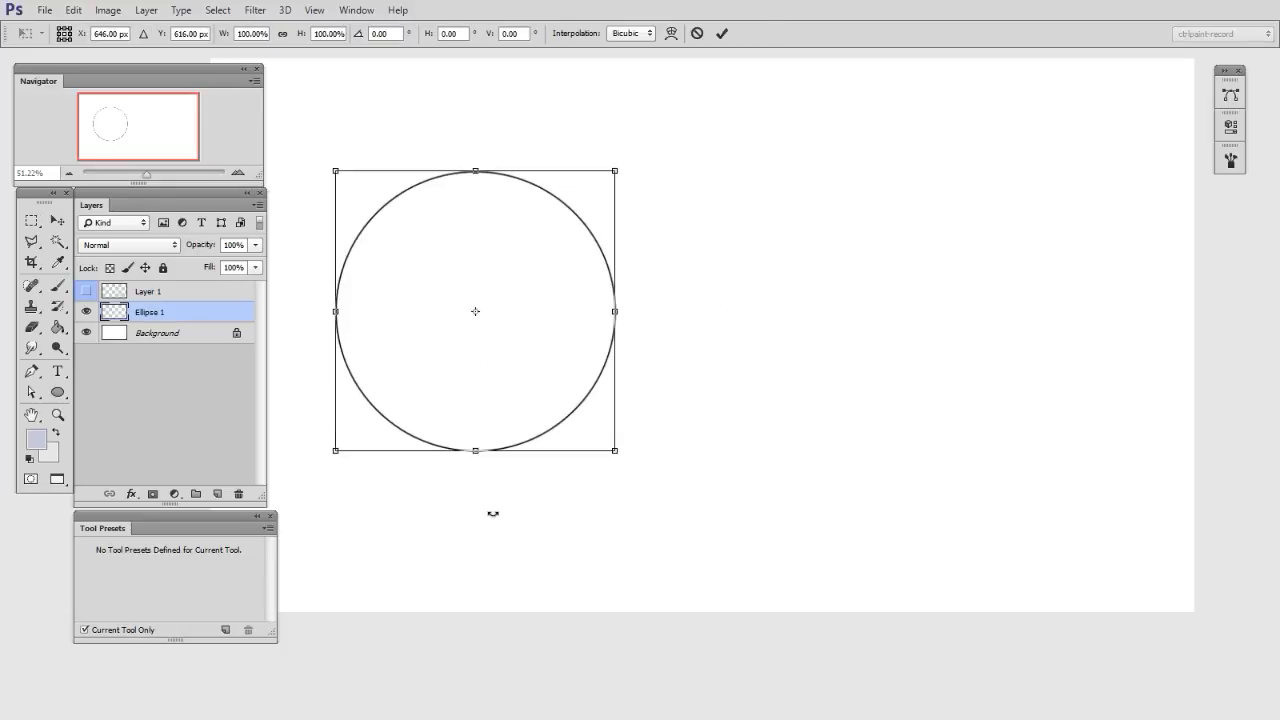
{"action": "left_click_drag", "start_coordinate": [614, 168], "coordinate": [697, 197]}
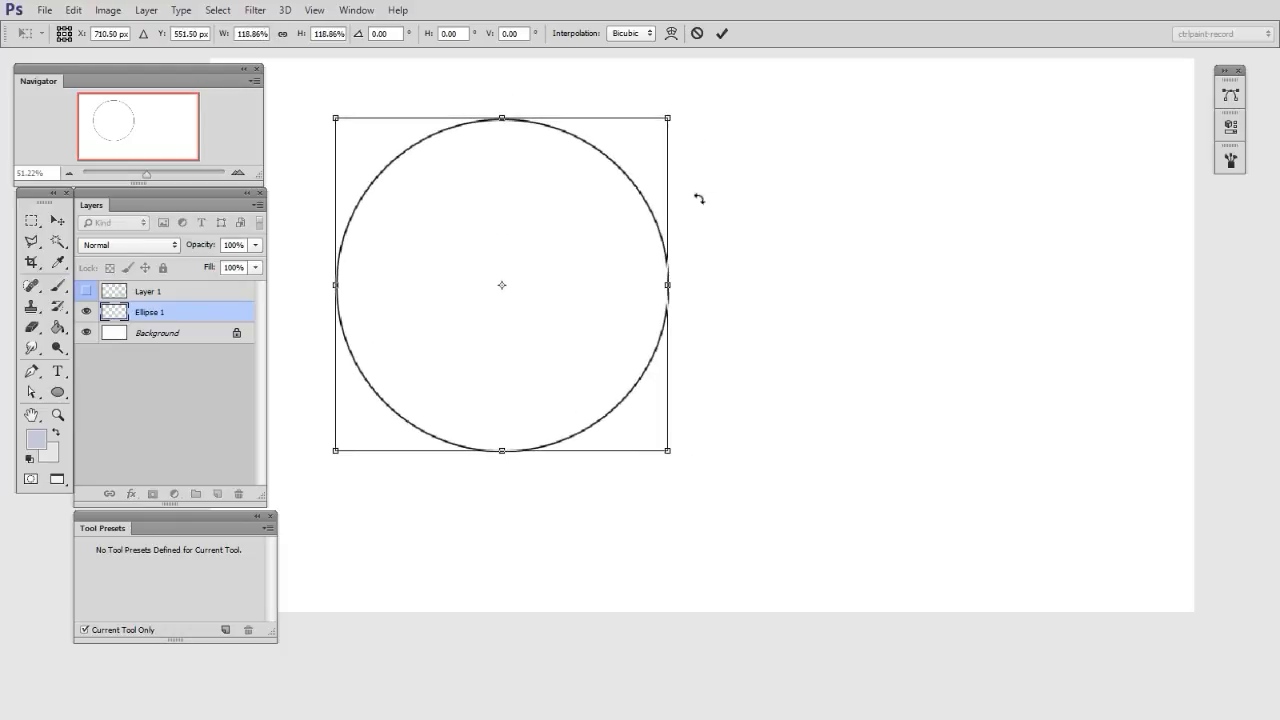
{"action": "key", "text": "Return"}
{"action": "key", "text": "ctrl+z"}
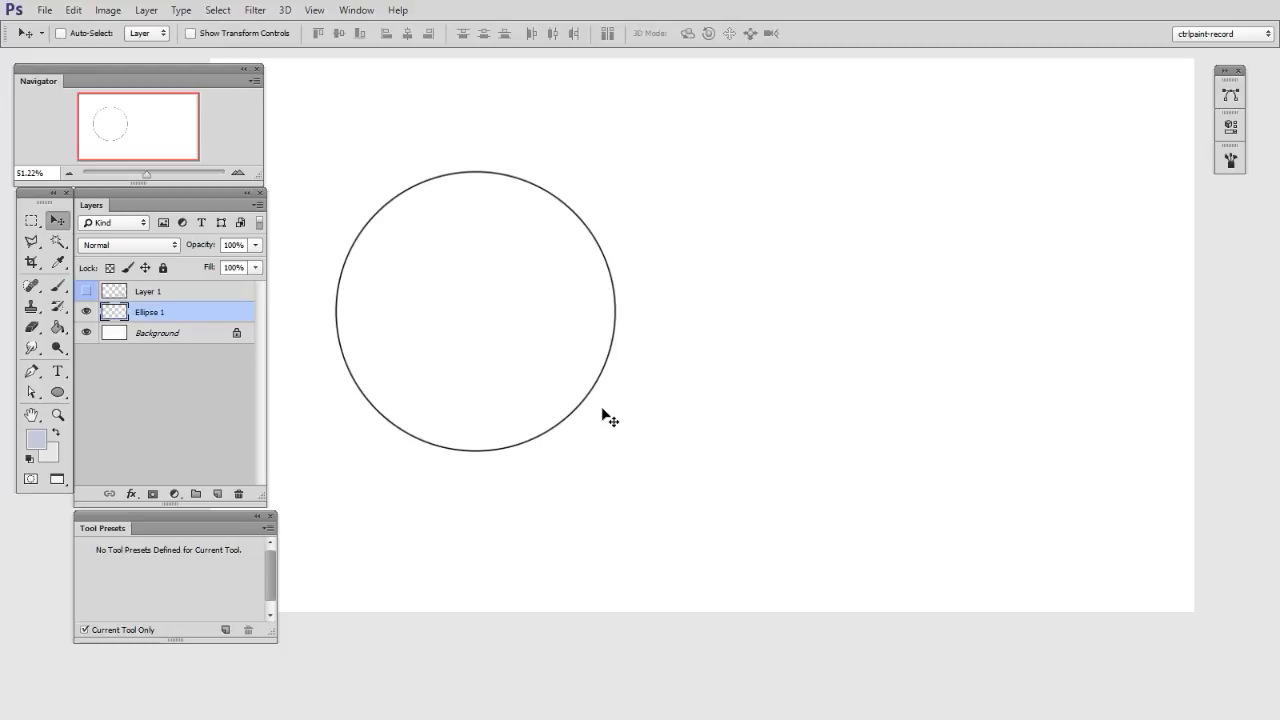
Try reshaping the circle about its centre into a tall ellipse, about 82% wide and 128% high, and cancel the transform
{"action": "key", "text": "ctrl+t"}
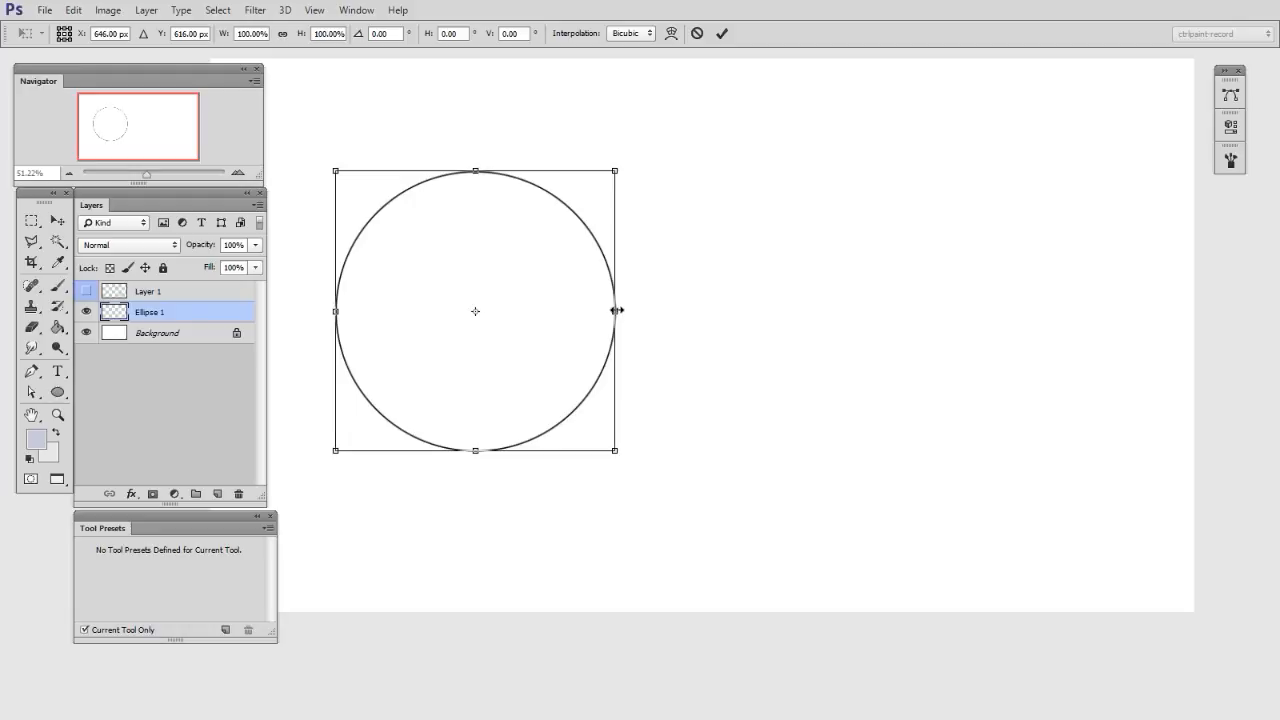
{"action": "mouse_move", "coordinate": [618, 311]}
{"action": "left_mouse_down"}
{"action": "mouse_move", "coordinate": [747, 311]}
{"action": "mouse_move", "coordinate": [599, 311]}
{"action": "left_mouse_up"}
{"action": "left_click_drag", "start_coordinate": [476, 167], "coordinate": [482, 125]}
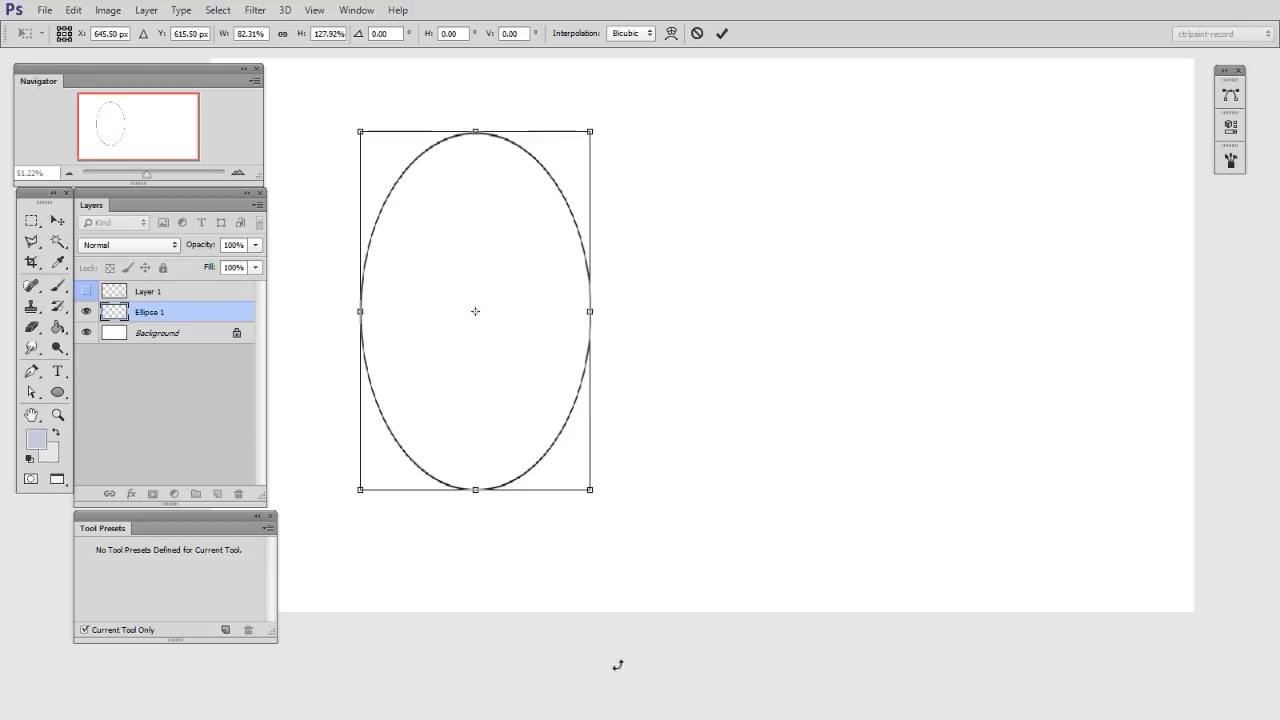
{"action": "key", "text": "Escape"}
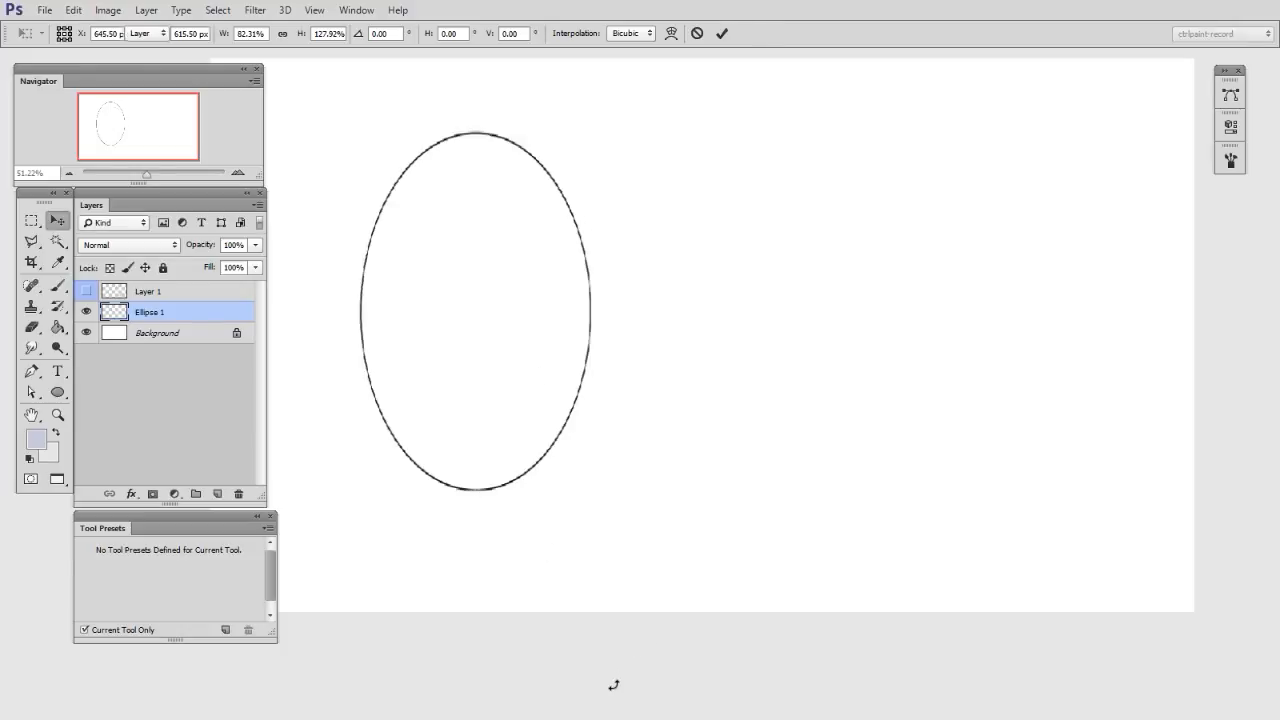
Try rotating the circle about 10 degrees around a reference point moved to its bounding box's lower-left corner
{"action": "key", "text": "ctrl+t"}
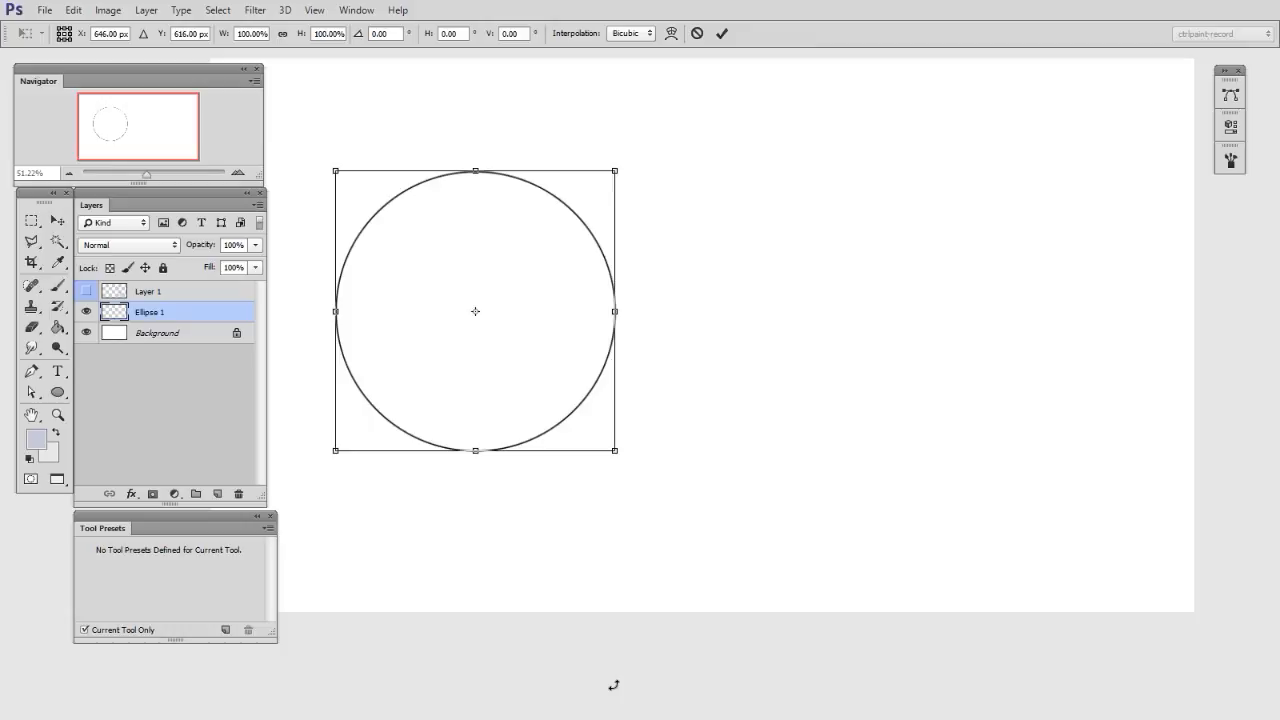
{"action": "left_click_drag", "start_coordinate": [476, 314], "coordinate": [340, 455]}
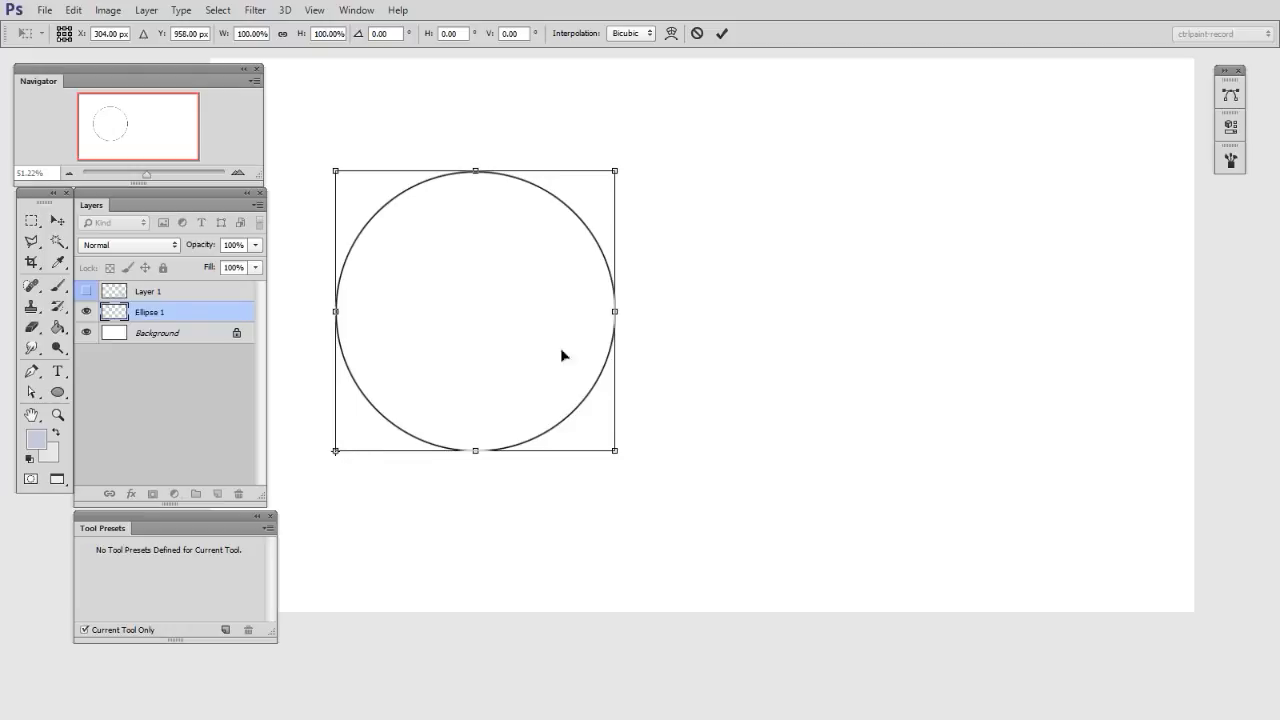
{"action": "left_click_drag", "start_coordinate": [636, 150], "coordinate": [689, 243]}
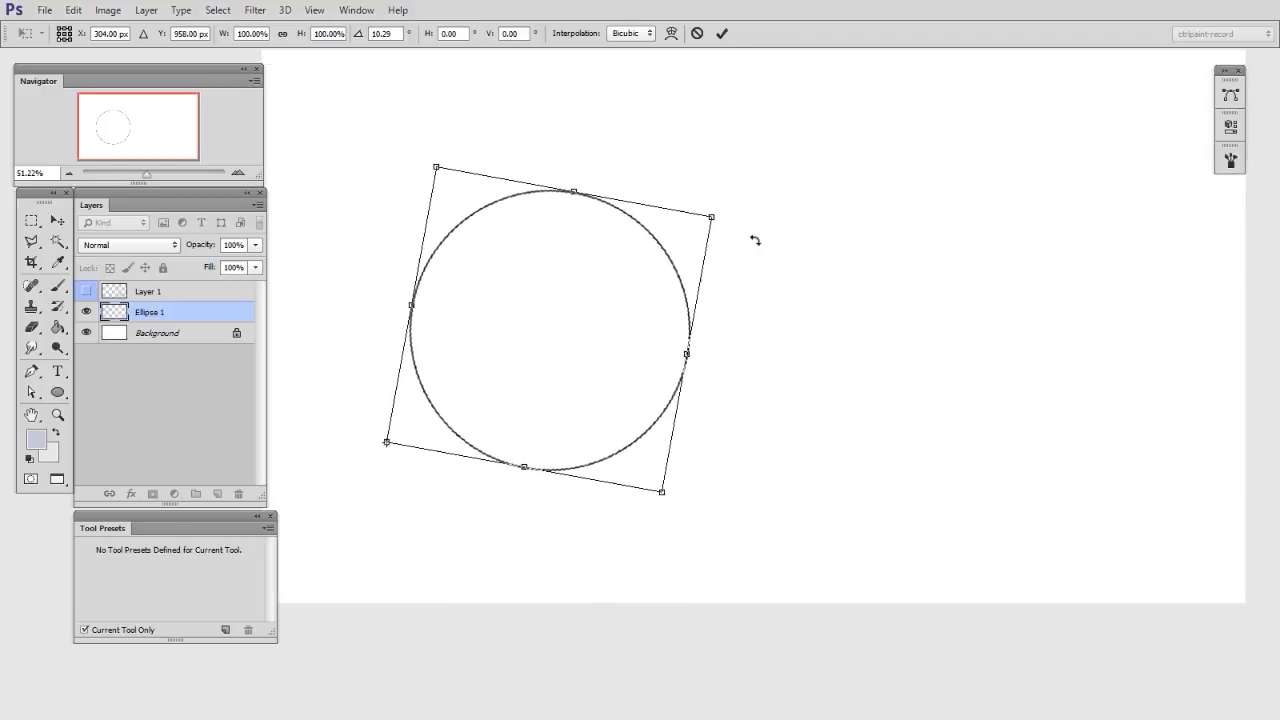
{"action": "key", "text": "Return"}
Try widening the circle to about 112% around a reference point placed near its upper-right edge, and cancel the transform
{"action": "key", "text": "ctrl+t"}
{"action": "left_click_drag", "start_coordinate": [536, 304], "coordinate": [615, 200]}
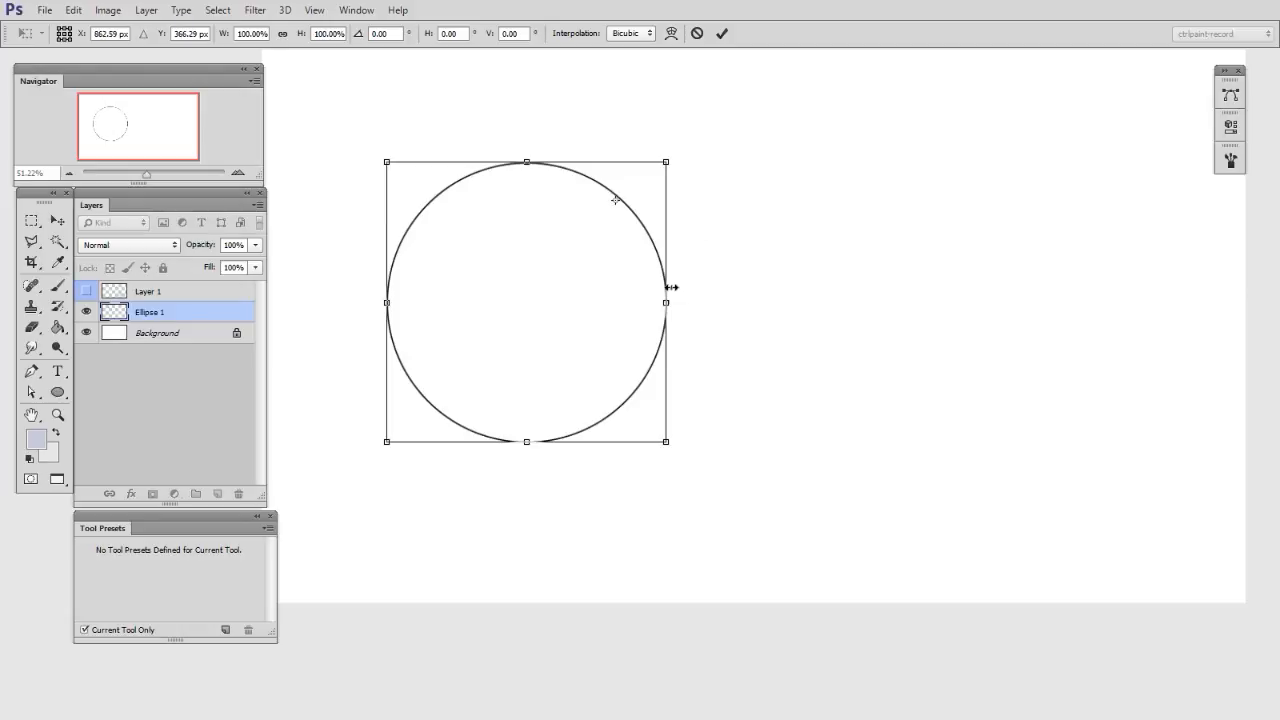
{"action": "mouse_move", "coordinate": [667, 302]}
{"action": "left_mouse_down"}
{"action": "mouse_move", "coordinate": [717, 301]}
{"action": "mouse_move", "coordinate": [637, 302]}
{"action": "mouse_move", "coordinate": [697, 302]}
{"action": "mouse_move", "coordinate": [649, 309]}
{"action": "mouse_move", "coordinate": [691, 303]}
{"action": "mouse_move", "coordinate": [675, 304]}
{"action": "left_mouse_up"}
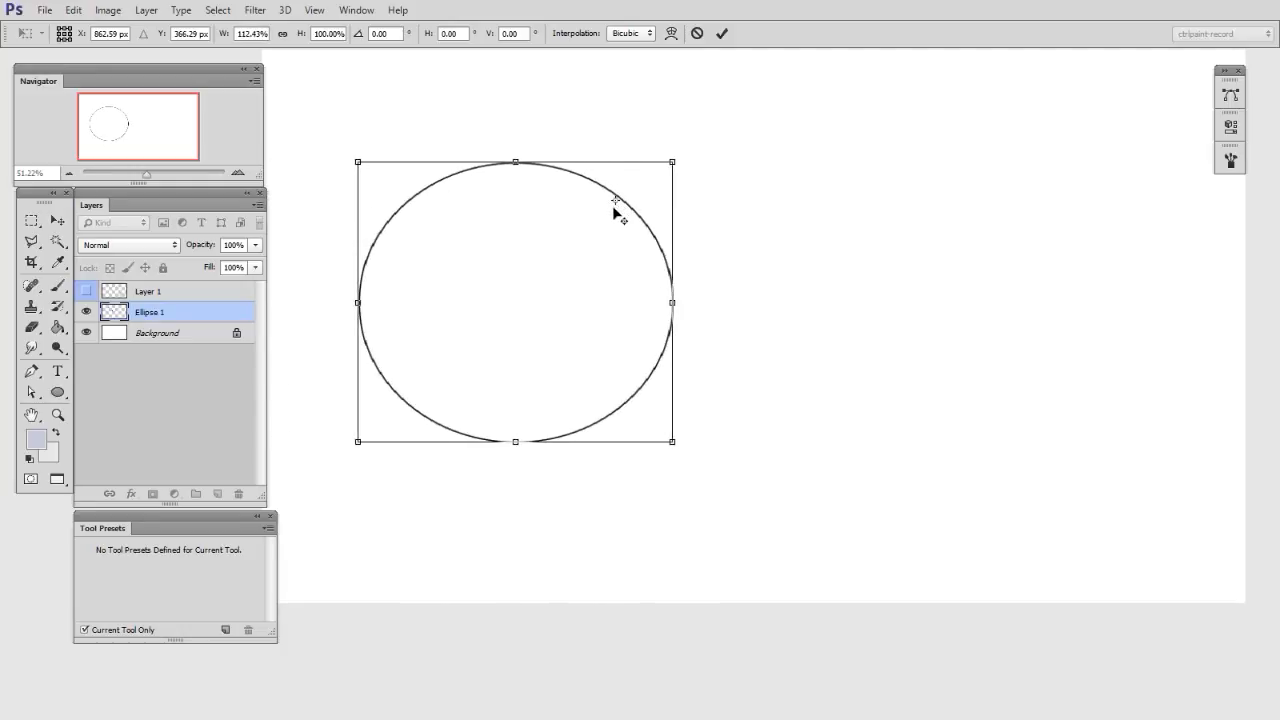
{"action": "key", "text": "Escape"}
Try flattening the circle into a wide ellipse about 86% high, adjusting its width to about 113% around an off-centre reference point, and cancel
{"action": "key", "text": "ctrl+t"}
{"action": "left_click_drag", "start_coordinate": [666, 301], "coordinate": [705, 302]}
{"action": "left_click_drag", "start_coordinate": [528, 442], "coordinate": [528, 421]}
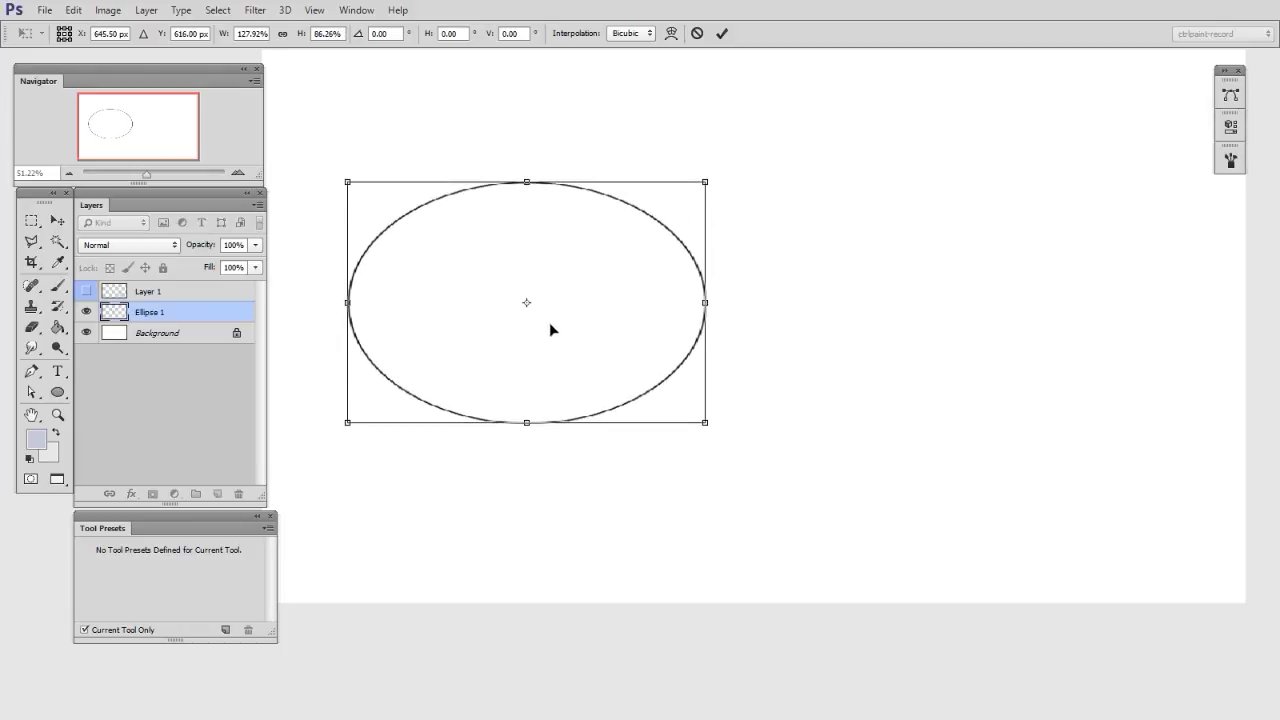
{"action": "mouse_move", "coordinate": [705, 302]}
{"action": "left_mouse_down"}
{"action": "mouse_move", "coordinate": [731, 302]}
{"action": "mouse_move", "coordinate": [697, 304]}
{"action": "left_mouse_up"}
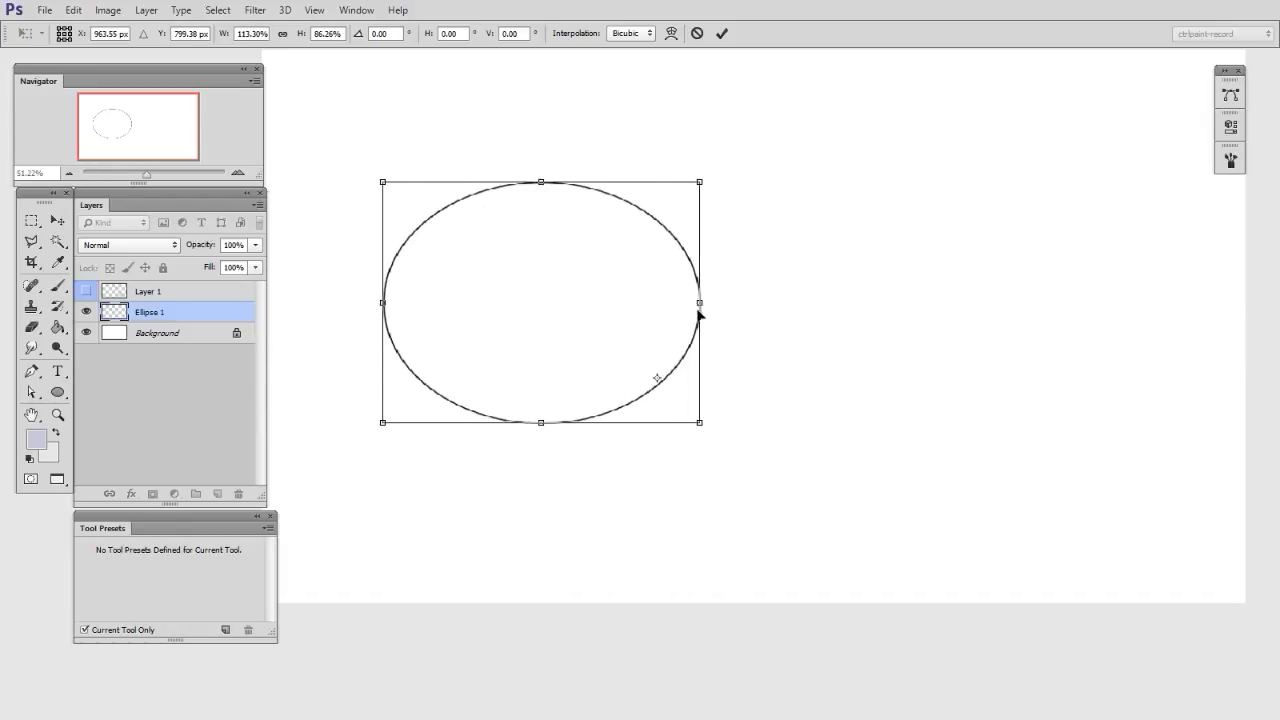
{"action": "key", "text": "Escape"}
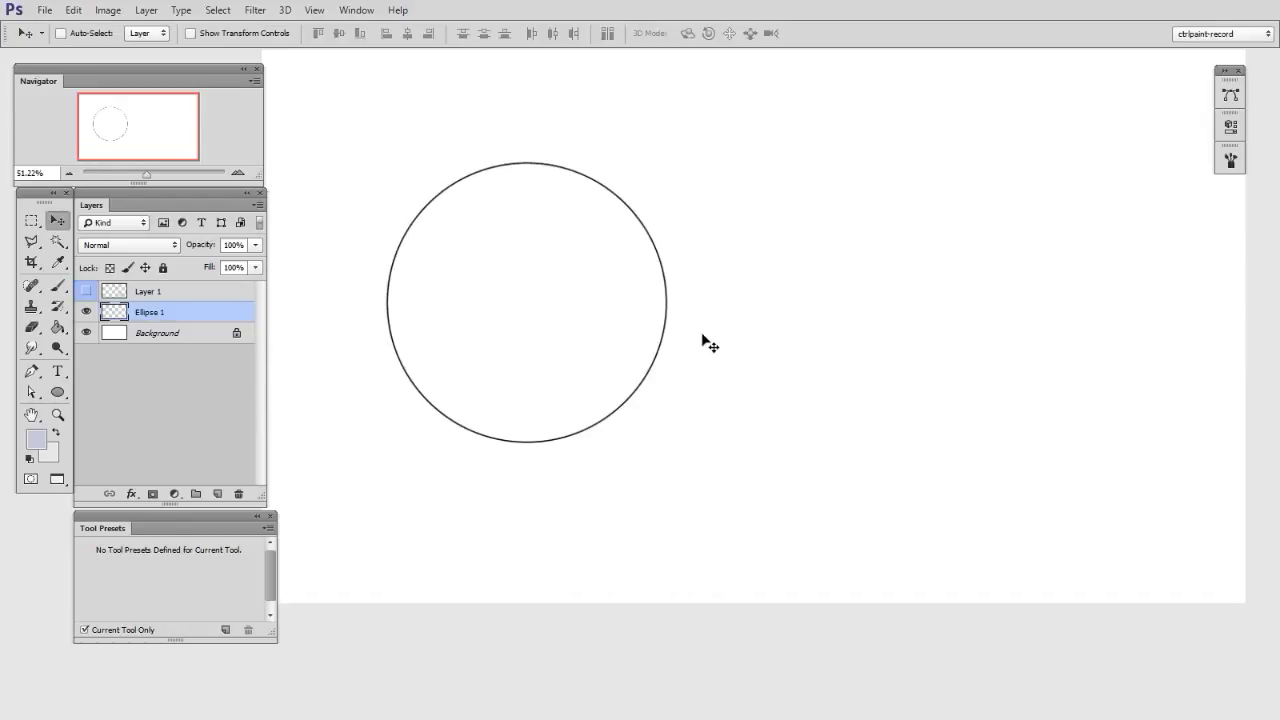
Try scaling the circle proportionally from its centre to about 131%, and undo the scaling
{"action": "key", "text": "ctrl+t"}
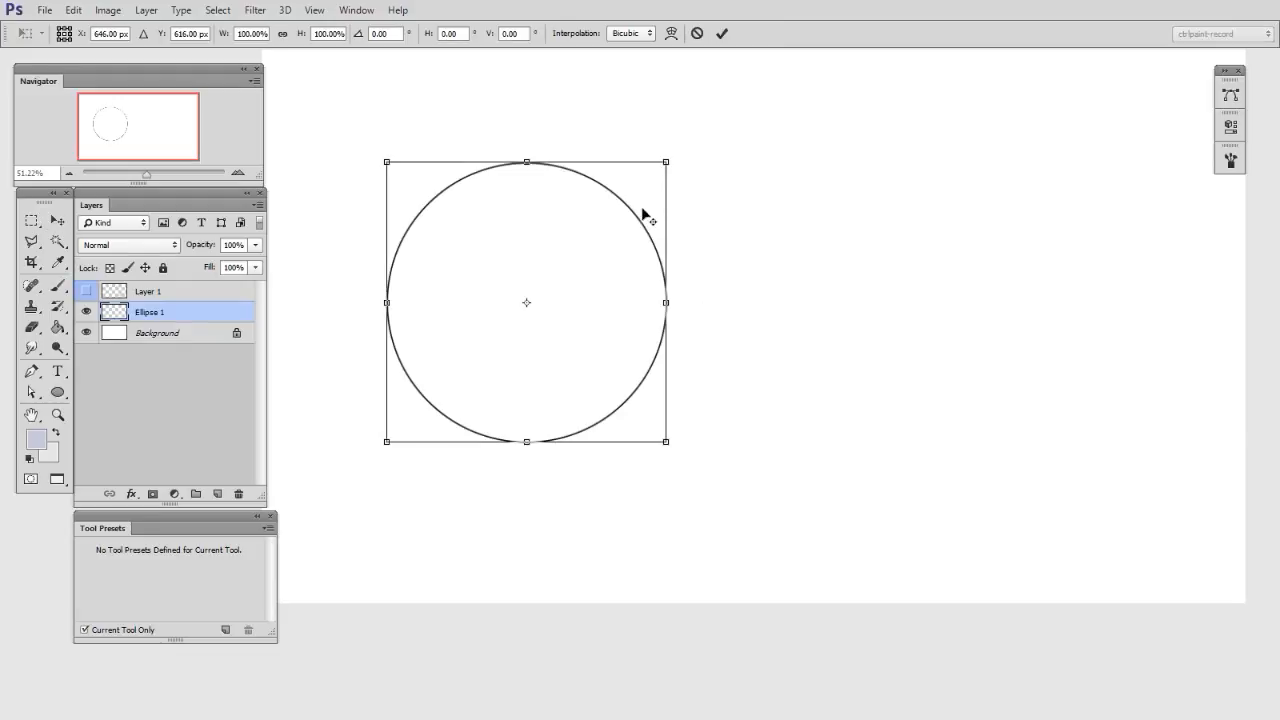
{"action": "left_click_drag", "start_coordinate": [665, 162], "coordinate": [711, 119]}
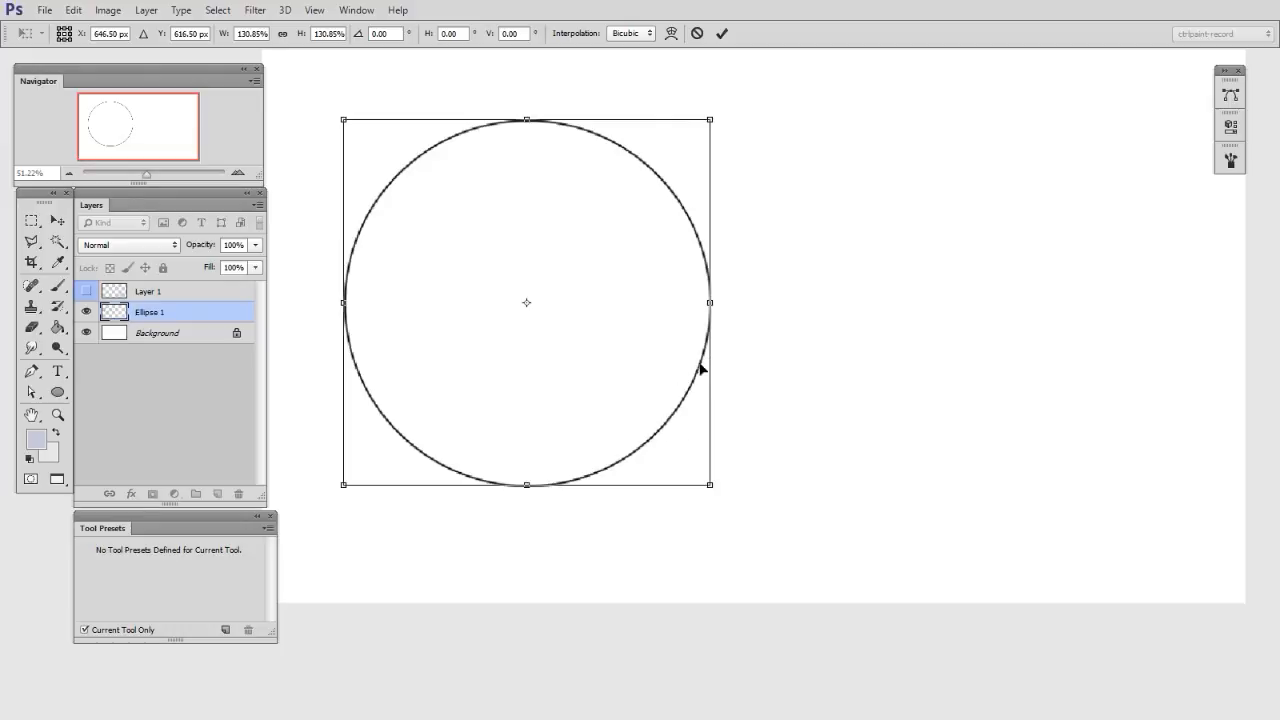
{"action": "key", "text": "Return"}
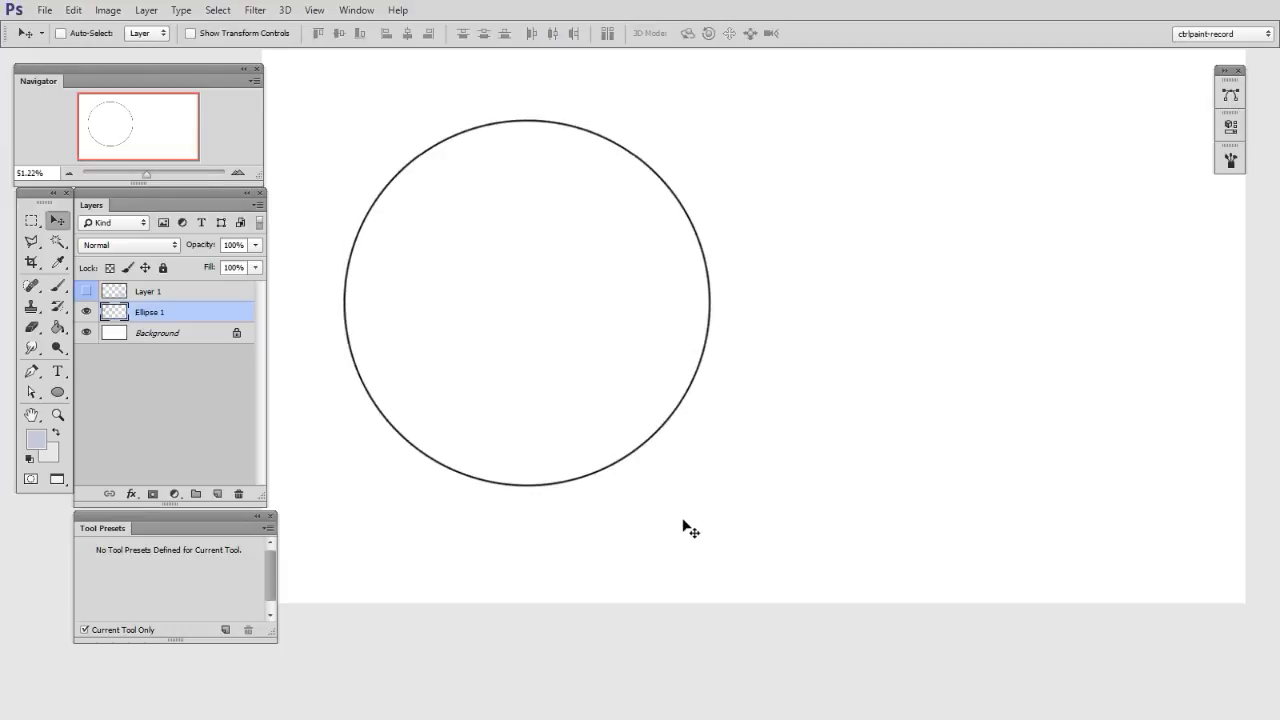
{"action": "key", "text": "ctrl+z"}
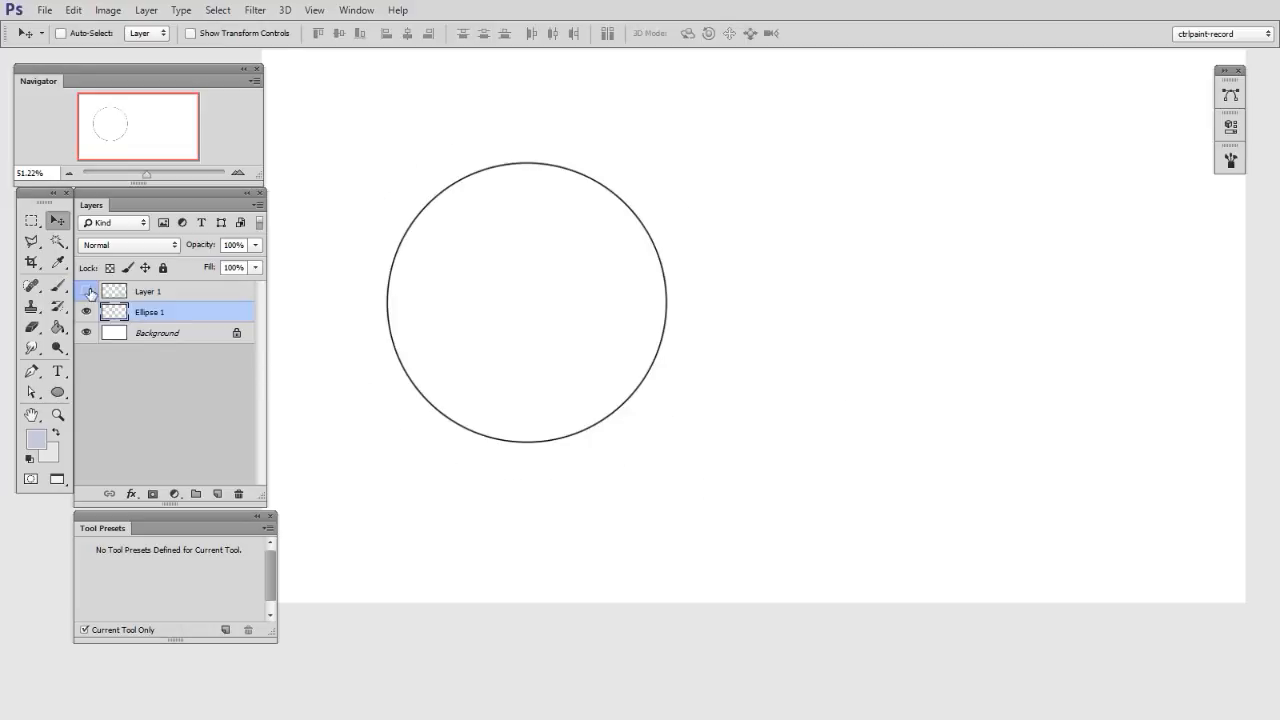
Show the cylinder sketch on Layer 1 and duplicate the Ellipse 1 circle over the cylinder's top rim
{"action": "left_click", "coordinate": [88, 291]}
{"action": "left_click_drag", "start_coordinate": [863, 360], "coordinate": [840, 343]}
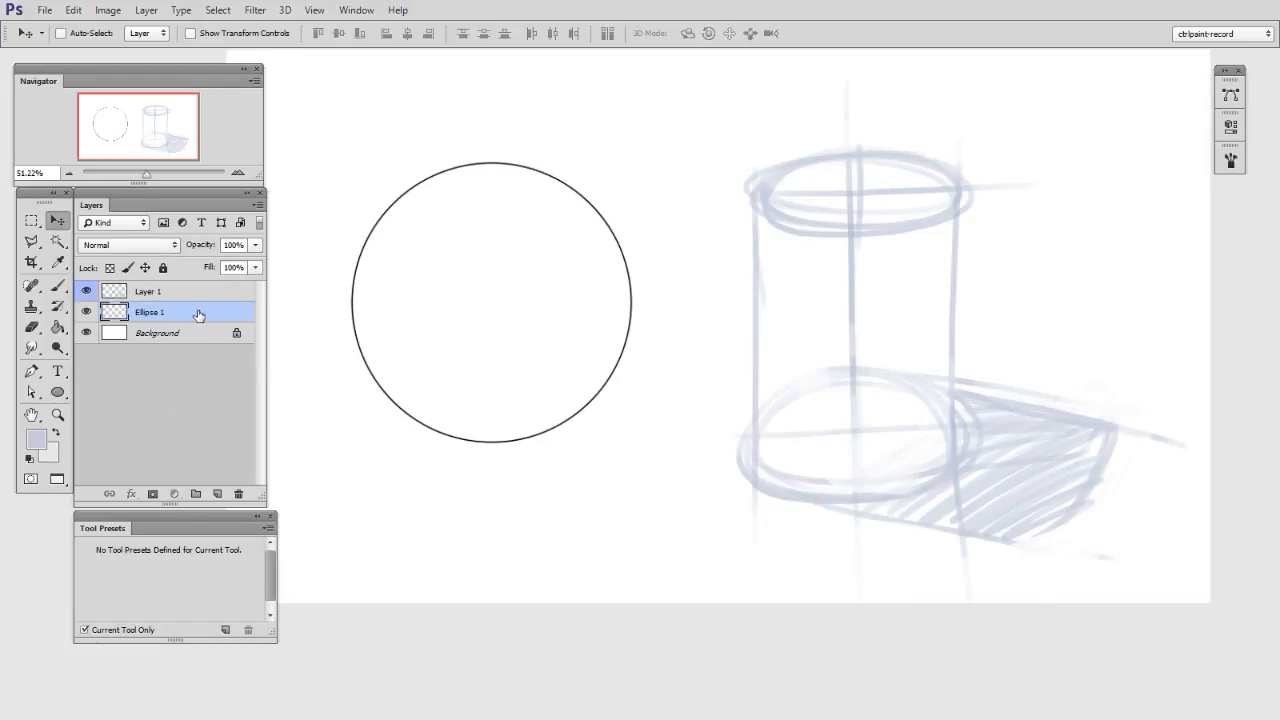
{"action": "left_click_drag", "start_coordinate": [596, 339], "coordinate": [857, 253]}
{"action": "key", "text": "space"}
{"action": "left_click_drag", "start_coordinate": [847, 225], "coordinate": [722, 299]}
{"action": "left_click_drag", "start_coordinate": [733, 405], "coordinate": [802, 381]}
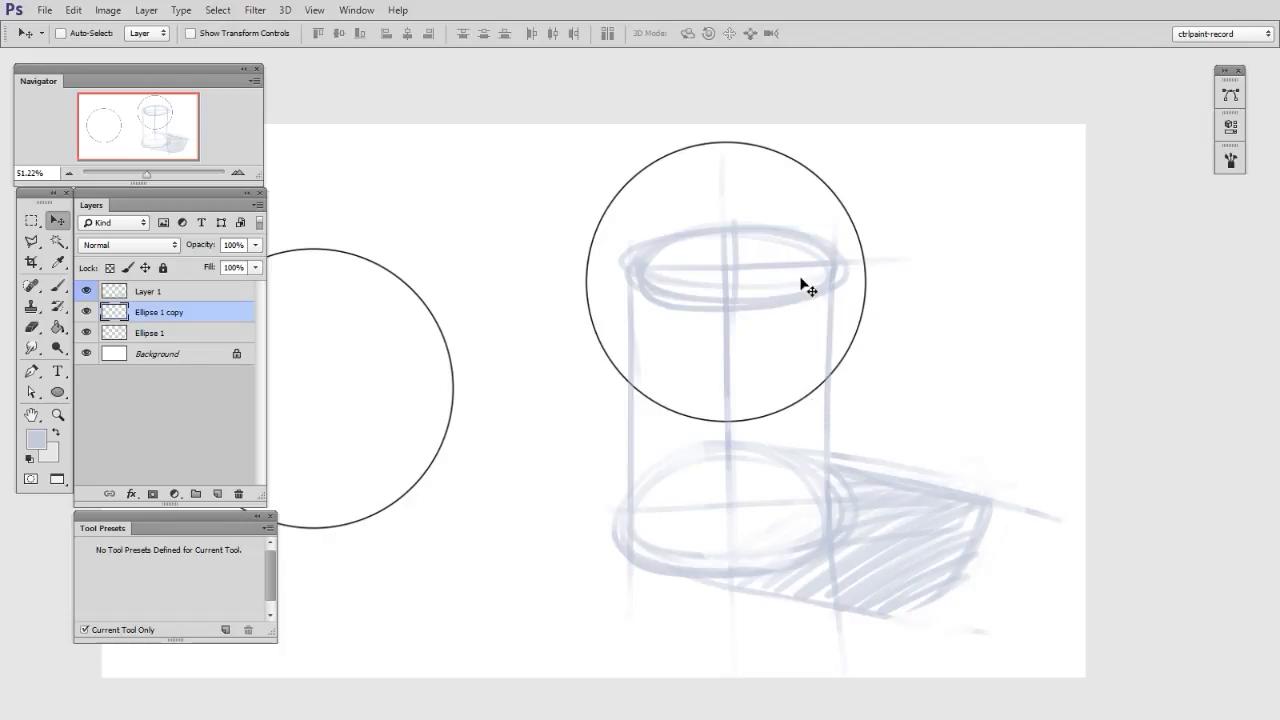
Scale the copied circle proportionally from its centre to about 75% and align it with the sides of the sketched cylinder
{"action": "key", "text": "ctrl+t"}
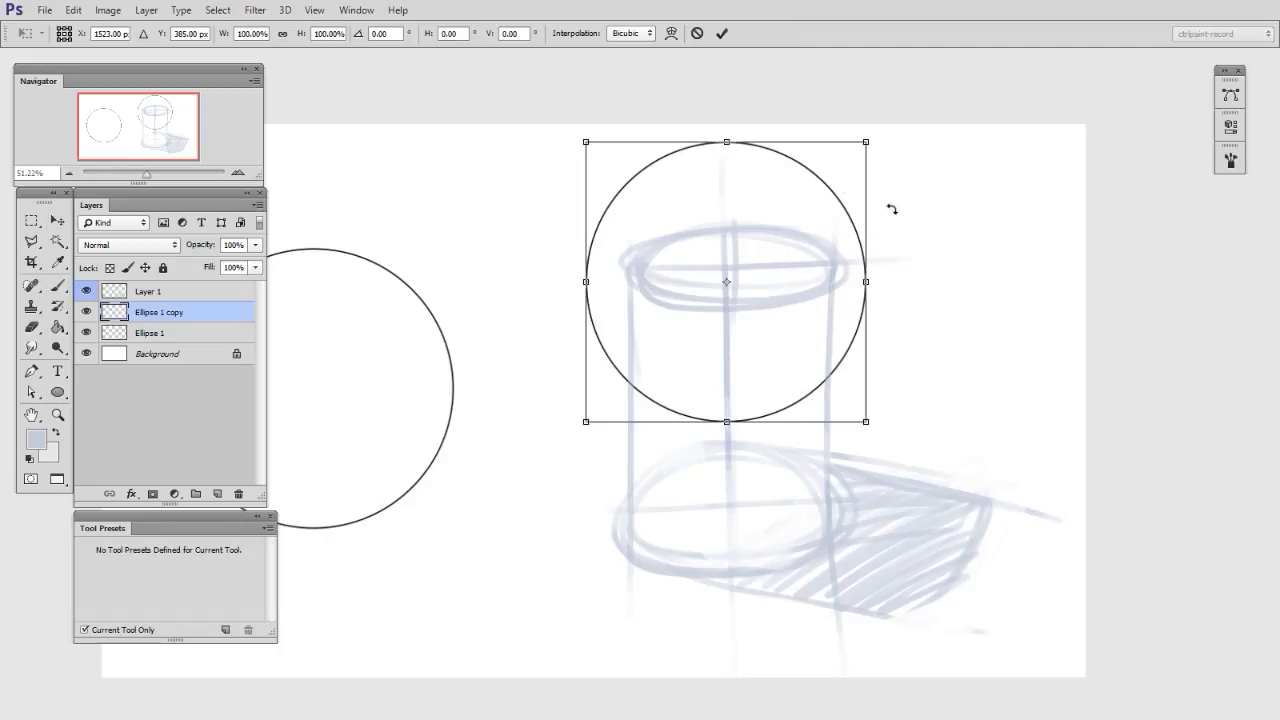
{"action": "left_click_drag", "start_coordinate": [807, 248], "coordinate": [817, 220]}
{"action": "left_click_drag", "start_coordinate": [879, 114], "coordinate": [848, 148], "text": "alt+shift"}
{"action": "left_click_drag", "start_coordinate": [821, 234], "coordinate": [815, 244]}
{"action": "left_click_drag", "start_coordinate": [834, 160], "coordinate": [831, 165], "text": "alt+shift"}
{"action": "left_click_drag", "start_coordinate": [803, 232], "coordinate": [801, 228]}
{"action": "left_click_drag", "start_coordinate": [837, 165], "coordinate": [833, 156], "text": "alt+shift"}
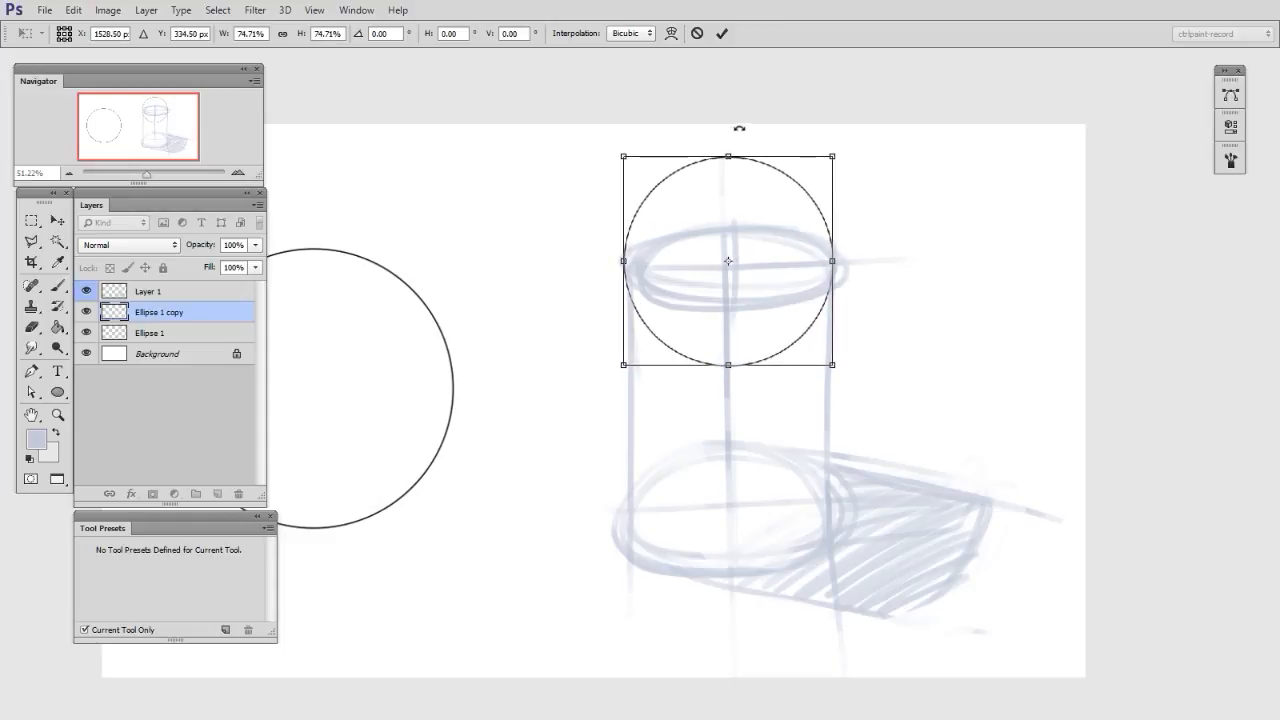
Flatten the copied circle to about 26% height, align it with the sketched top rim, and resize it proportionally to fit
{"action": "left_click_drag", "start_coordinate": [728, 157], "coordinate": [741, 219], "text": "alt"}
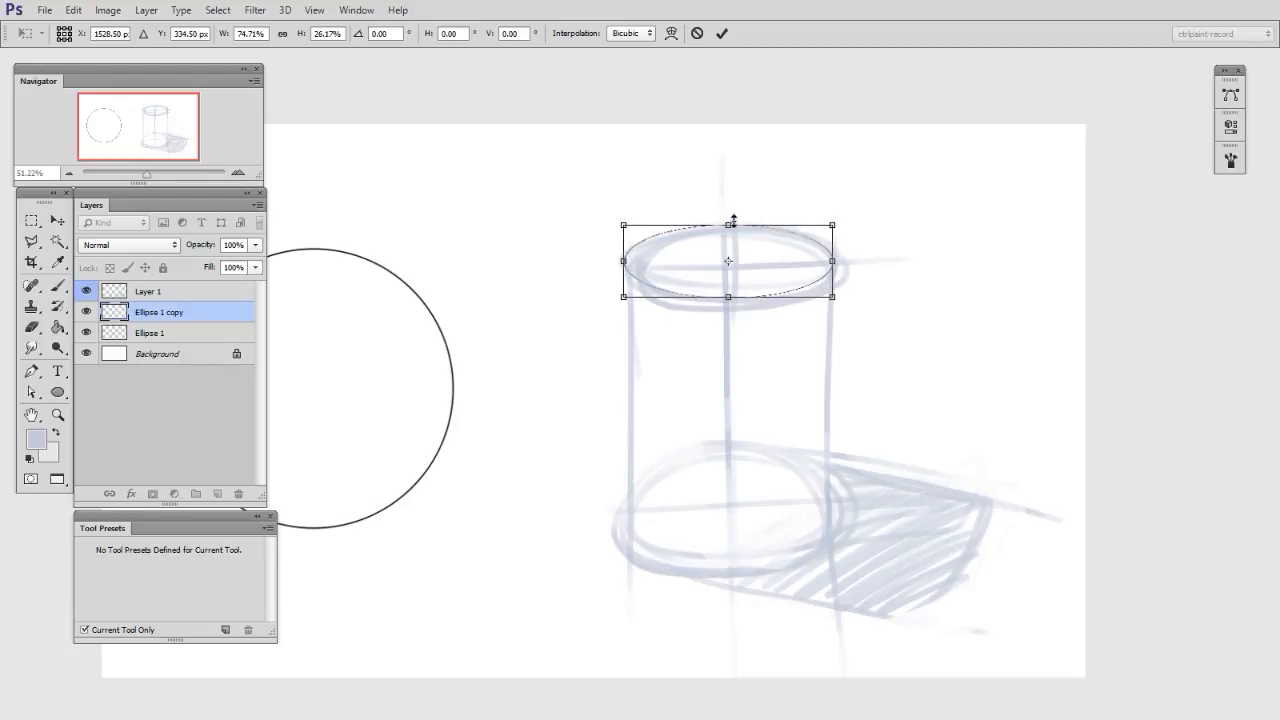
{"action": "left_click_drag", "start_coordinate": [800, 272], "coordinate": [803, 274]}
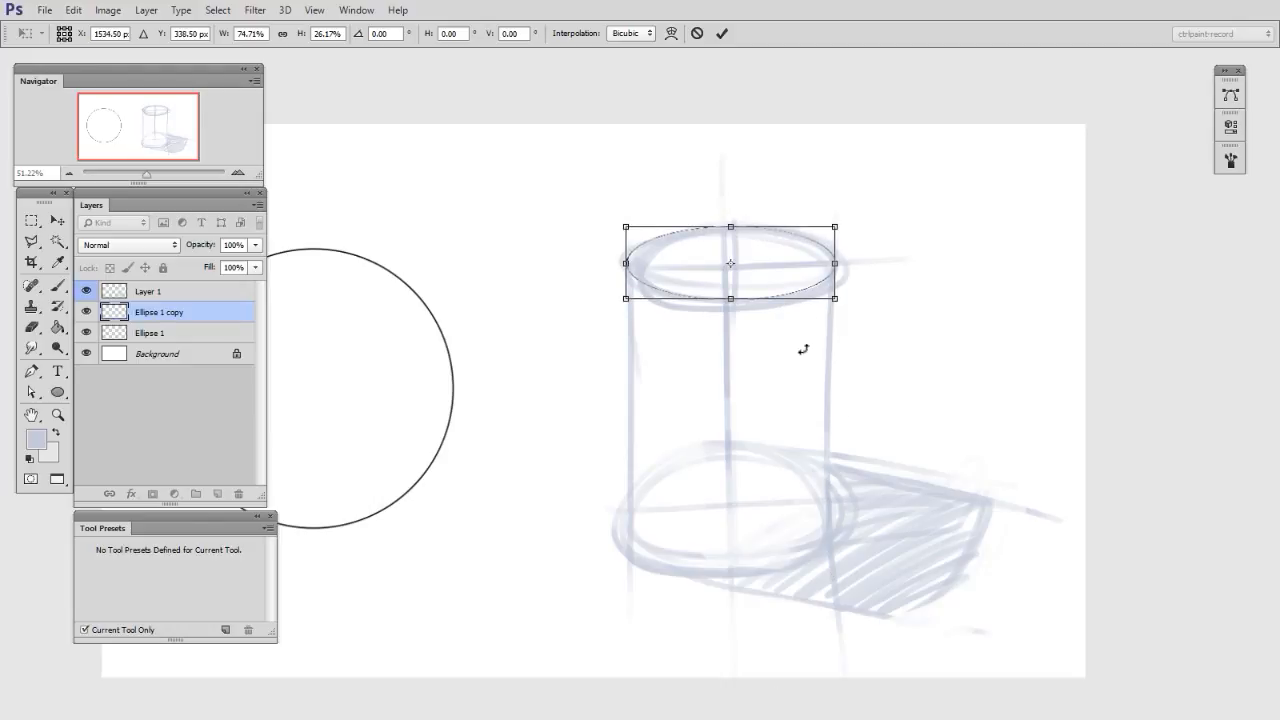
{"action": "left_click_drag", "start_coordinate": [835, 298], "coordinate": [877, 317], "text": "alt+shift"}
{"action": "key", "text": "Return"}
Move the Ellipse 1 copy layer above Layer 1 and lower the opacity of the sketch layer
{"action": "left_click_drag", "start_coordinate": [838, 326], "coordinate": [880, 312]}
{"action": "left_click", "coordinate": [170, 293]}
{"action": "left_click_drag", "start_coordinate": [196, 315], "coordinate": [200, 282]}
{"action": "left_click", "coordinate": [197, 315]}
{"action": "left_click_drag", "start_coordinate": [255, 245], "coordinate": [234, 270]}
{"action": "left_click", "coordinate": [205, 294]}
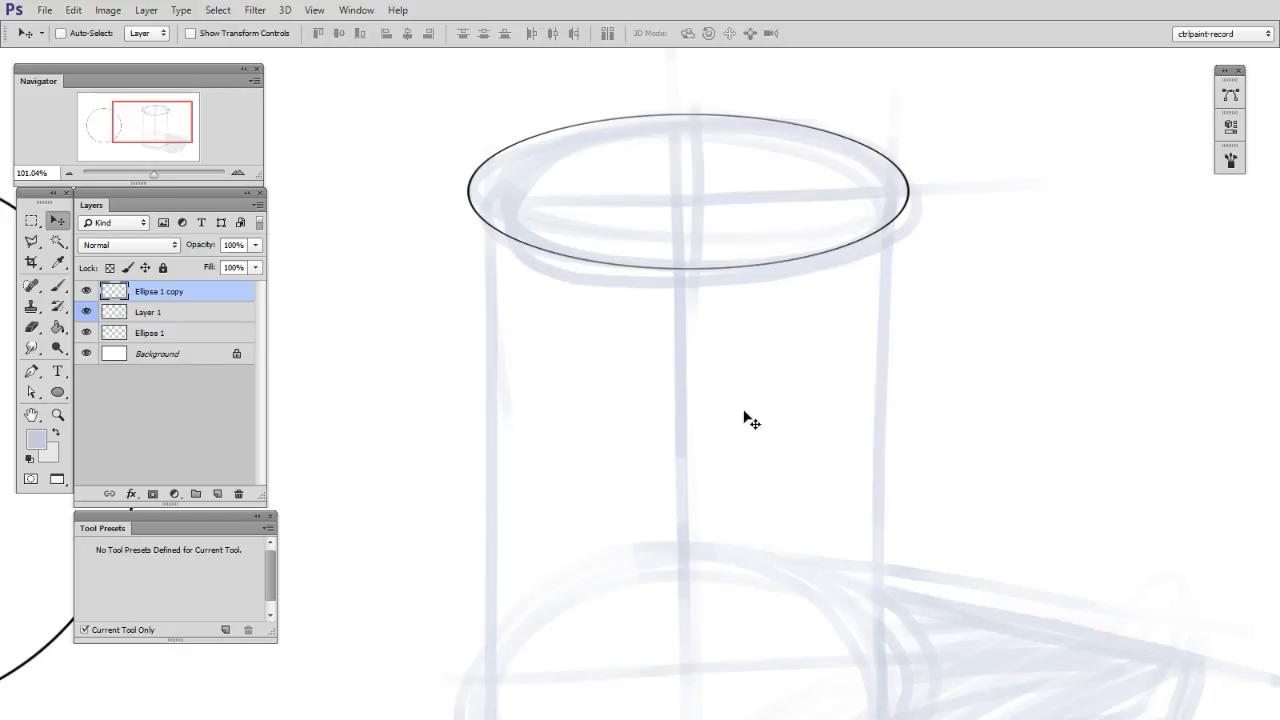
Duplicate the top ellipse and scale the copy to about 90% width and 91% height as the cylinder's inner rim
{"action": "left_click_drag", "start_coordinate": [778, 242], "coordinate": [777, 243]}
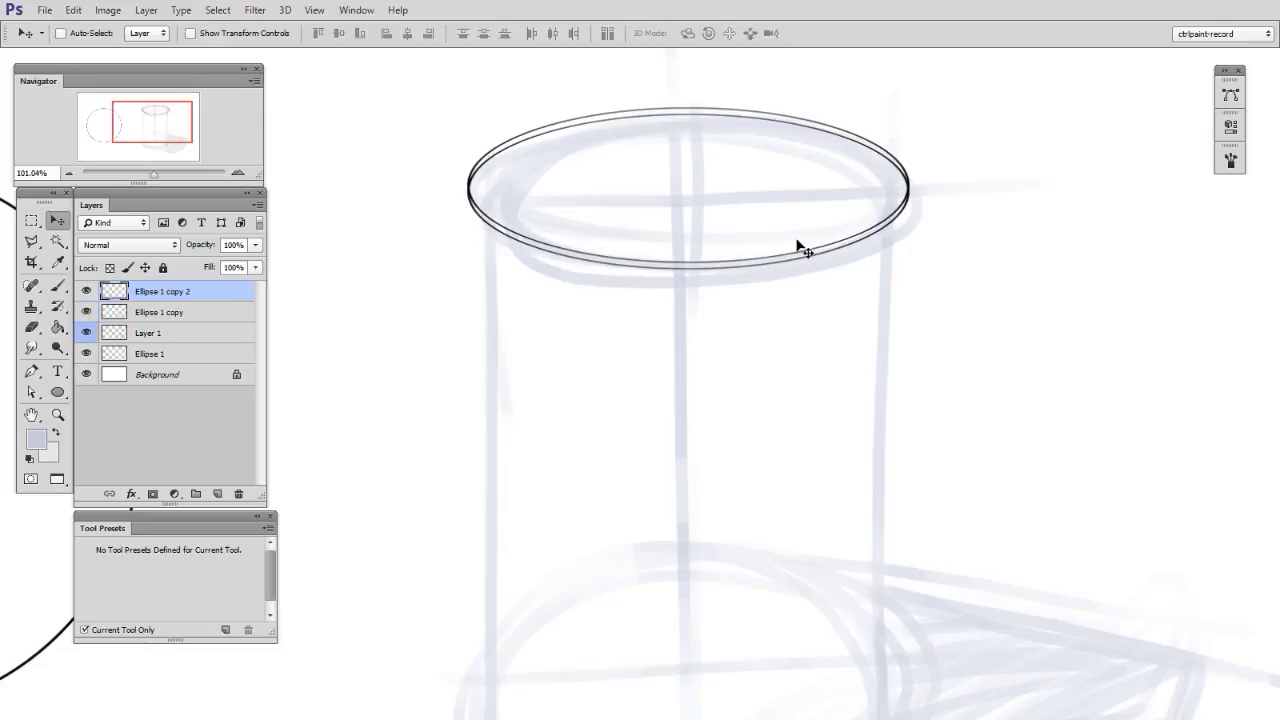
{"action": "key", "text": "ctrl+t"}
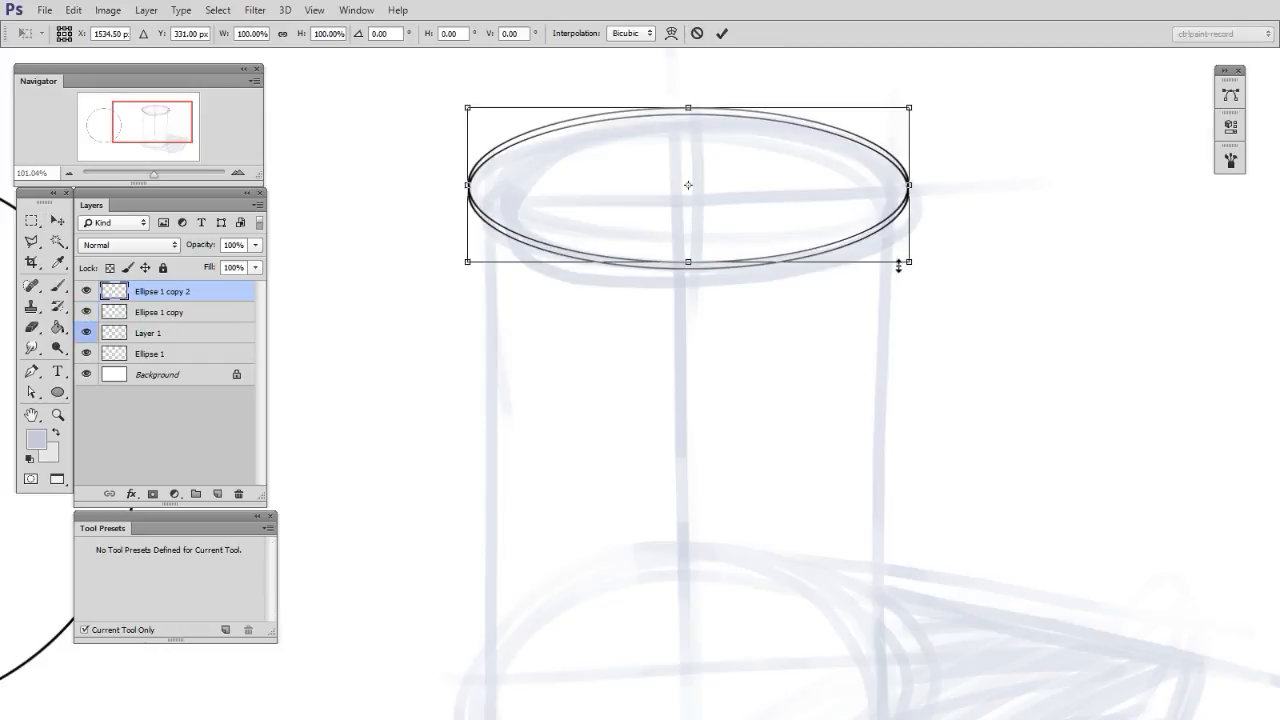
{"action": "mouse_move", "coordinate": [909, 261]}
{"action": "left_mouse_down"}
{"action": "mouse_move", "coordinate": [834, 233]}
{"action": "mouse_move", "coordinate": [891, 259]}
{"action": "left_mouse_up"}
{"action": "left_click_drag", "start_coordinate": [820, 232], "coordinate": [816, 234]}
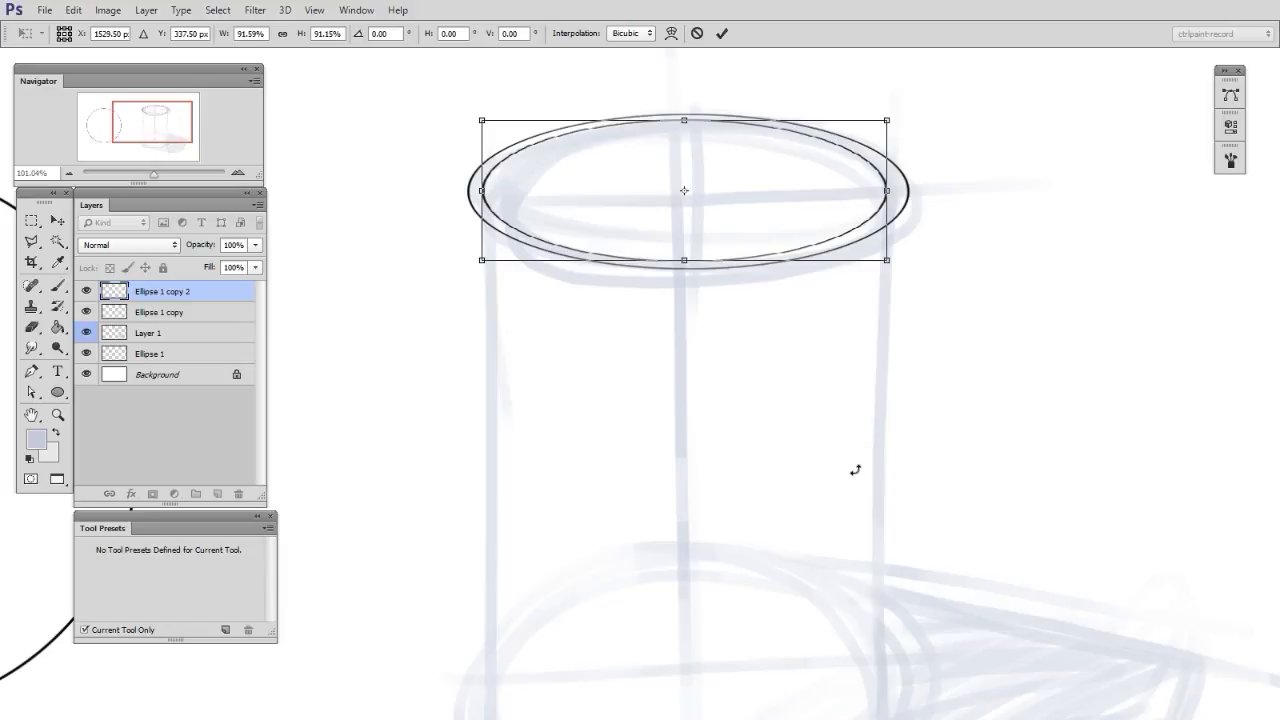
{"action": "left_click_drag", "start_coordinate": [885, 259], "coordinate": [880, 259]}
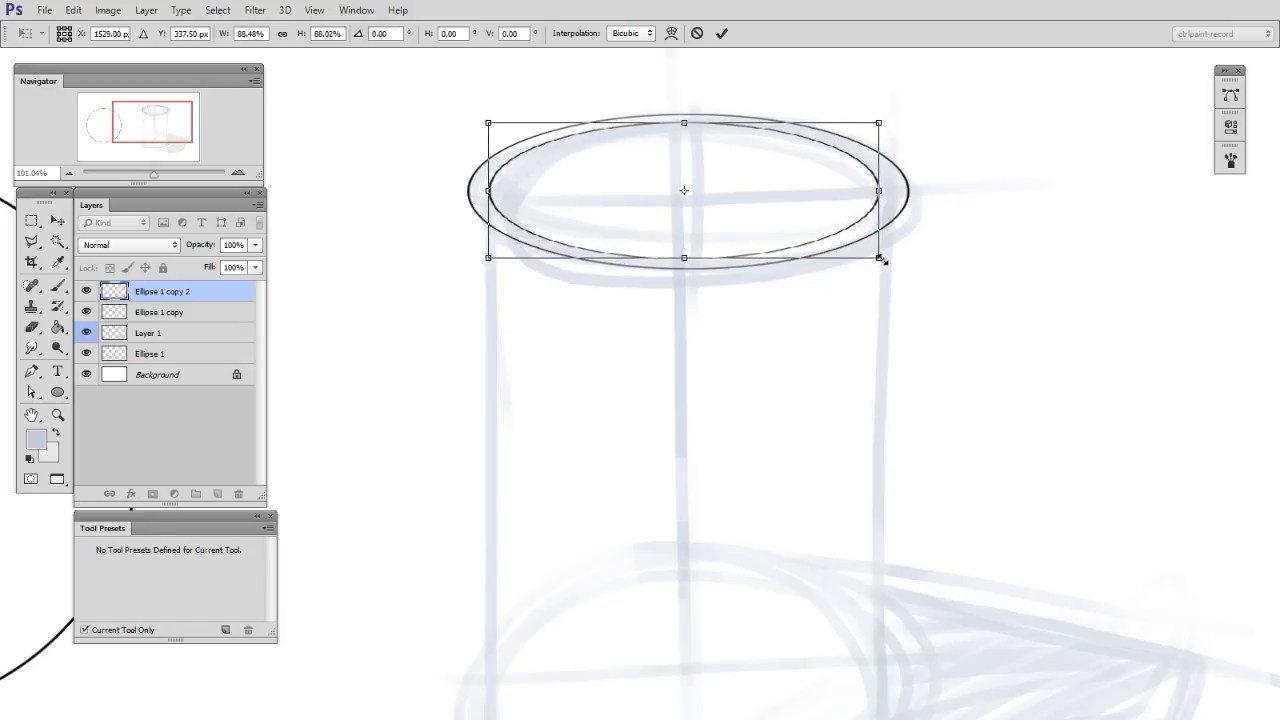
{"action": "mouse_move", "coordinate": [880, 190]}
{"action": "left_mouse_down"}
{"action": "mouse_move", "coordinate": [894, 190]}
{"action": "mouse_move", "coordinate": [866, 190]}
{"action": "mouse_move", "coordinate": [877, 191]}
{"action": "left_mouse_up"}
{"action": "mouse_move", "coordinate": [688, 258]}
{"action": "left_mouse_down"}
{"action": "mouse_move", "coordinate": [686, 243]}
{"action": "mouse_move", "coordinate": [685, 258]}
{"action": "left_mouse_up"}
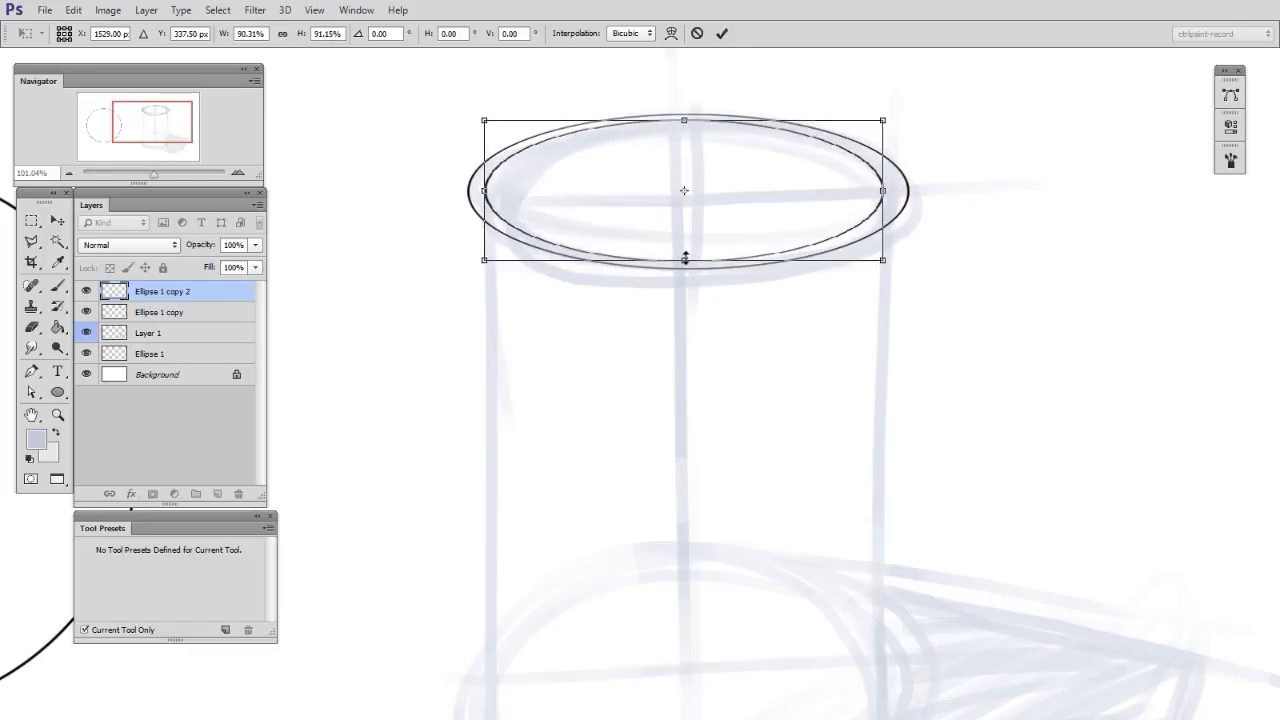
{"action": "key", "text": "Return"}
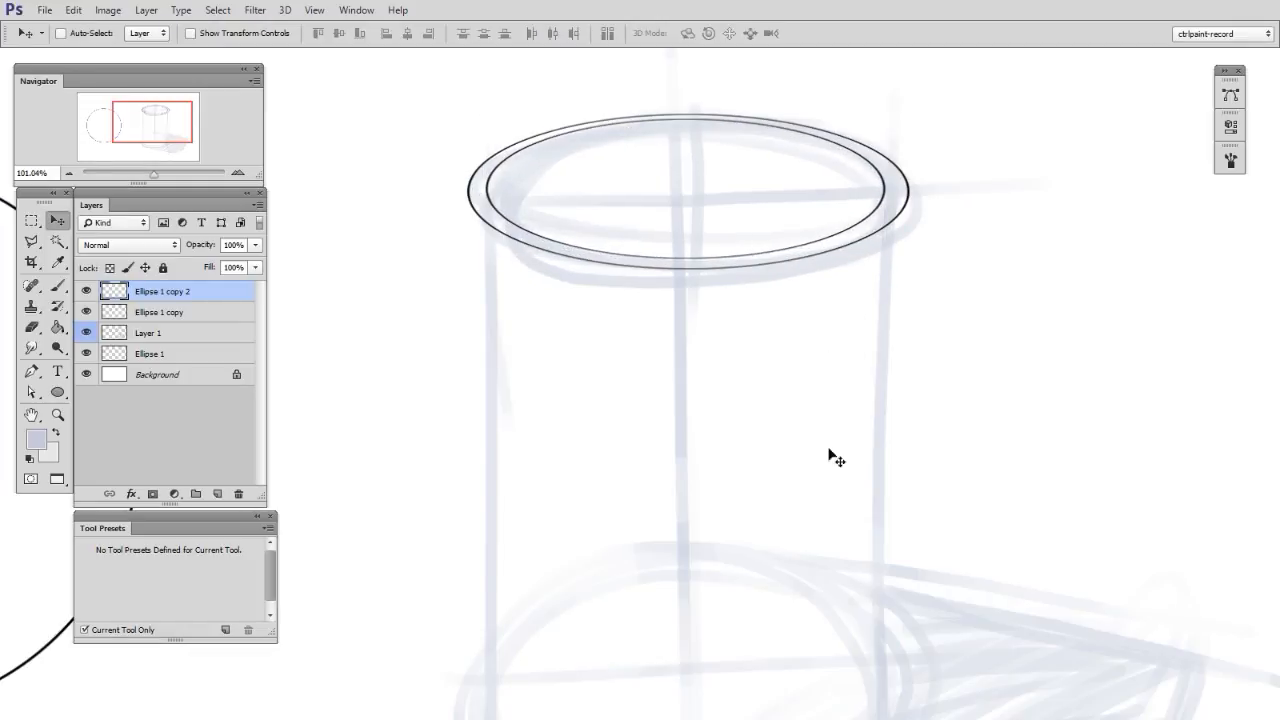
Duplicate the original Ellipse 1 circle onto the cylinder's base and scale the copy proportionally to about 73%
{"action": "key", "text": "z"}
{"action": "mouse_move", "coordinate": [897, 491]}
{"action": "left_mouse_down"}
{"action": "mouse_move", "coordinate": [854, 503]}
{"action": "mouse_move", "coordinate": [826, 554]}
{"action": "mouse_move", "coordinate": [884, 478]}
{"action": "left_mouse_up"}
{"action": "key", "text": "v"}
{"action": "left_click", "coordinate": [190, 354]}
{"action": "left_click_drag", "start_coordinate": [537, 391], "coordinate": [970, 468]}
{"action": "key", "text": "ctrl+t"}
{"action": "left_click_drag", "start_coordinate": [981, 295], "coordinate": [953, 327]}
{"action": "left_click_drag", "start_coordinate": [917, 495], "coordinate": [928, 521]}
{"action": "left_click_drag", "start_coordinate": [960, 353], "coordinate": [948, 363]}
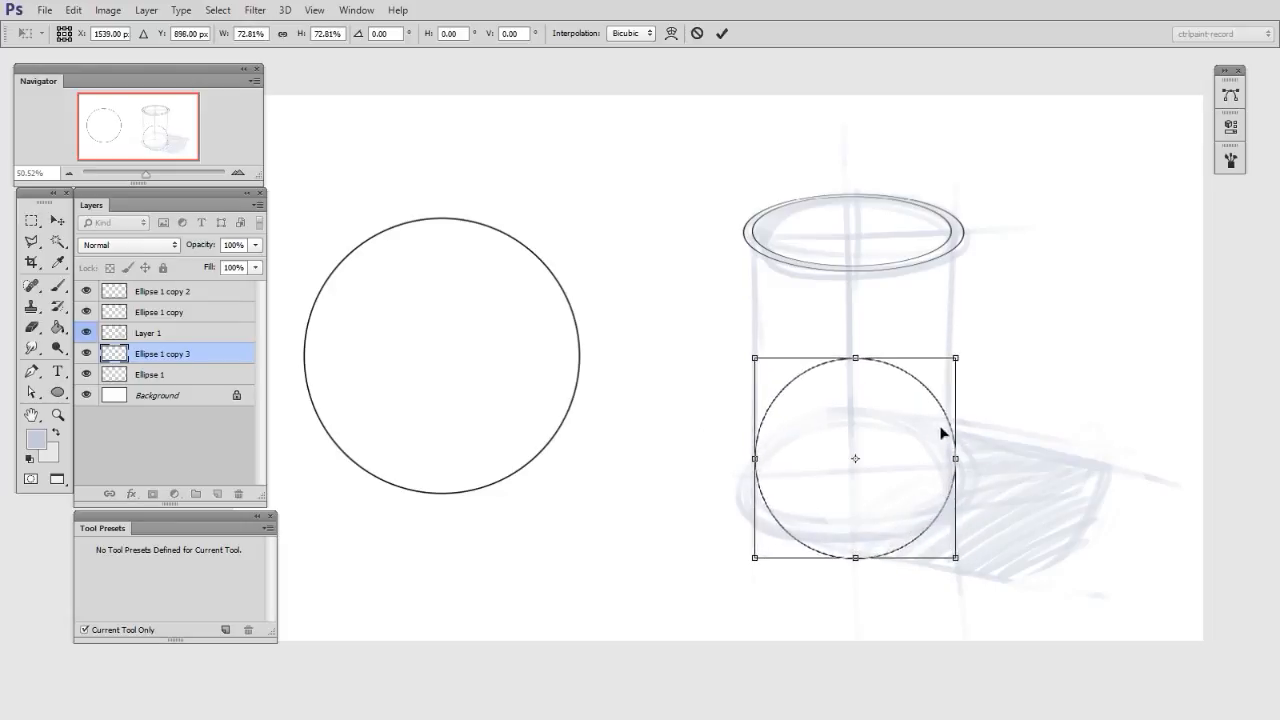
Flatten the base circle to about 51% height, aligned with the sketched base, and erase part of its rear edge
{"action": "left_click_drag", "start_coordinate": [851, 366], "coordinate": [848, 412]}
{"action": "left_click_drag", "start_coordinate": [899, 473], "coordinate": [895, 504]}
{"action": "left_click_drag", "start_coordinate": [841, 431], "coordinate": [841, 428]}
{"action": "left_click_drag", "start_coordinate": [914, 518], "coordinate": [919, 512]}
{"action": "left_click_drag", "start_coordinate": [853, 422], "coordinate": [853, 414]}
{"action": "left_click_drag", "start_coordinate": [851, 409], "coordinate": [851, 403]}
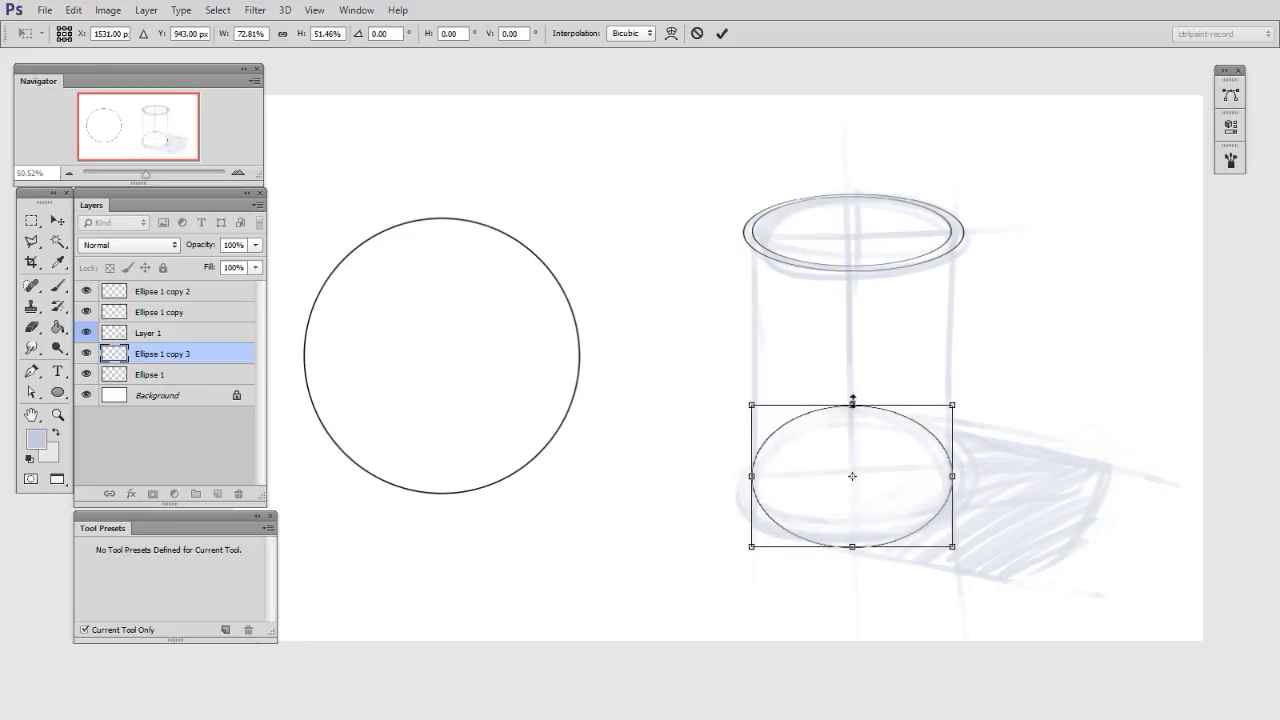
{"action": "key", "text": "Return"}
{"action": "key", "text": "e"}
{"action": "mouse_move", "coordinate": [759, 444]}
{"action": "left_mouse_down"}
{"action": "mouse_move", "coordinate": [883, 423]}
{"action": "mouse_move", "coordinate": [809, 403]}
{"action": "left_mouse_up"}
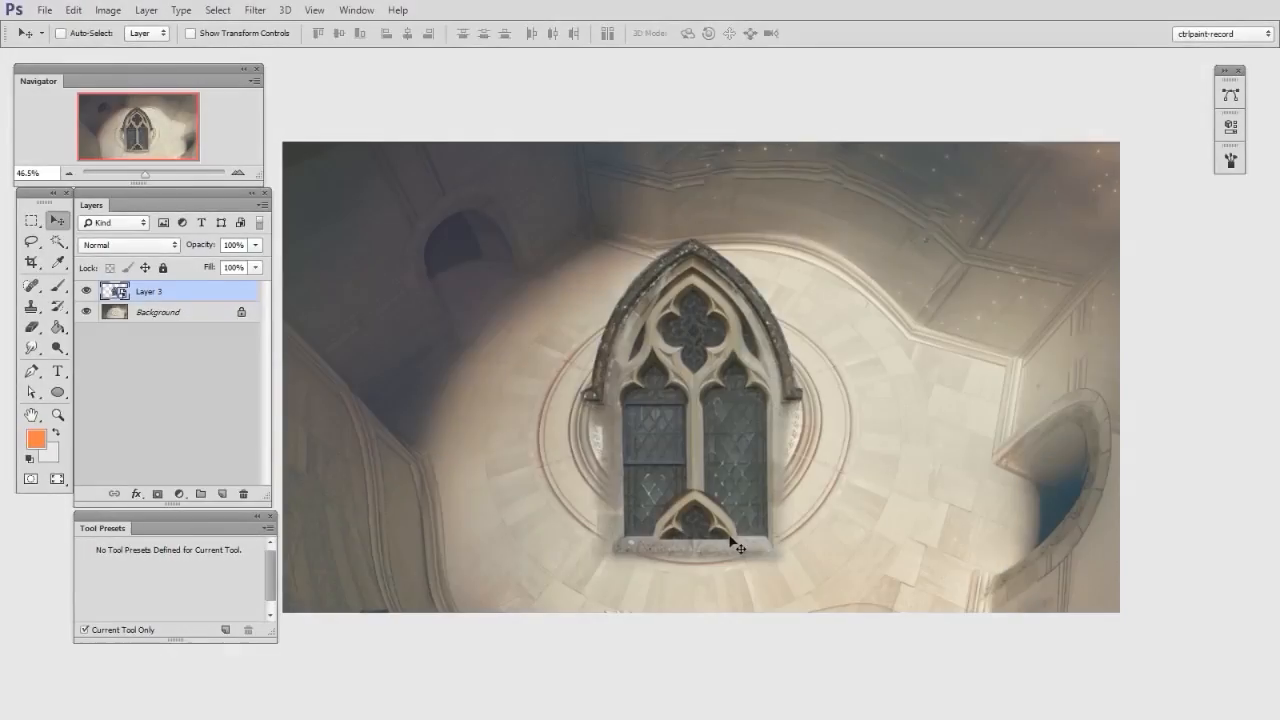
Reshape the gothic window on Layer 3 about its centre to about 82% width and 124% height
{"action": "key", "text": "ctrl+t"}
{"action": "left_click_drag", "start_coordinate": [808, 405], "coordinate": [777, 405]}
{"action": "mouse_move", "coordinate": [692, 237]}
{"action": "left_mouse_down"}
{"action": "mouse_move", "coordinate": [692, 200]}
{"action": "mouse_move", "coordinate": [693, 232]}
{"action": "mouse_move", "coordinate": [693, 212]}
{"action": "left_mouse_up"}
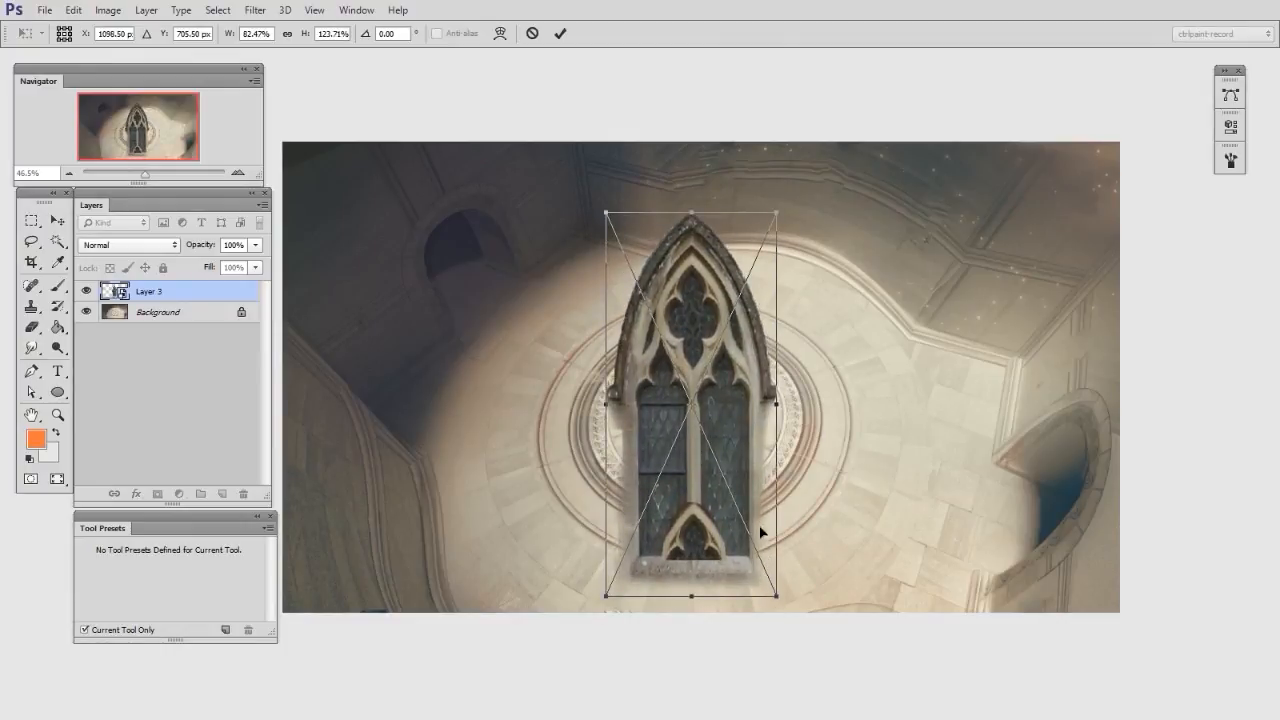